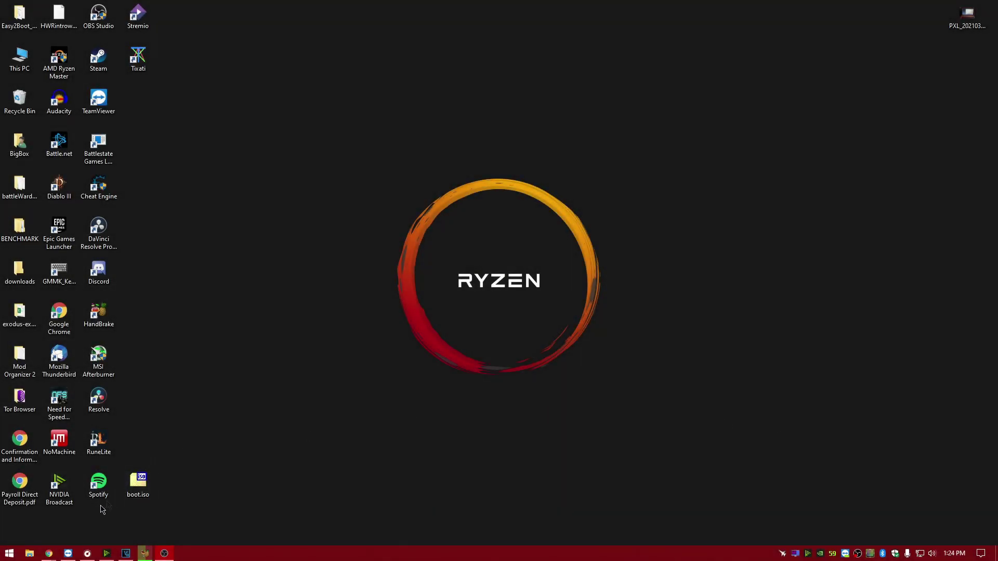
Step: Open the official manjaro.org site from the Google results and go to its Download page
mouse_move(48, 555)
click(166, 530)
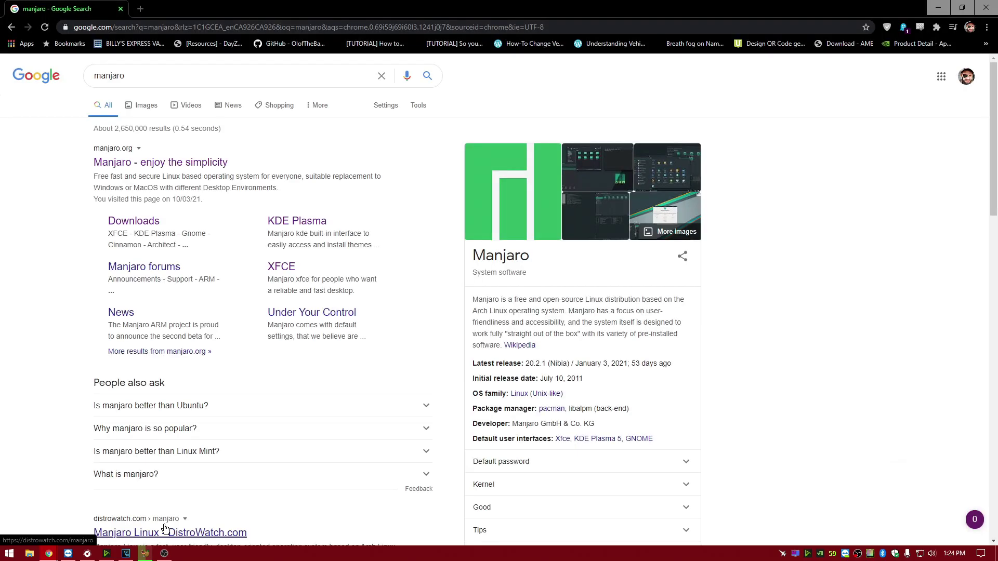
click(189, 166)
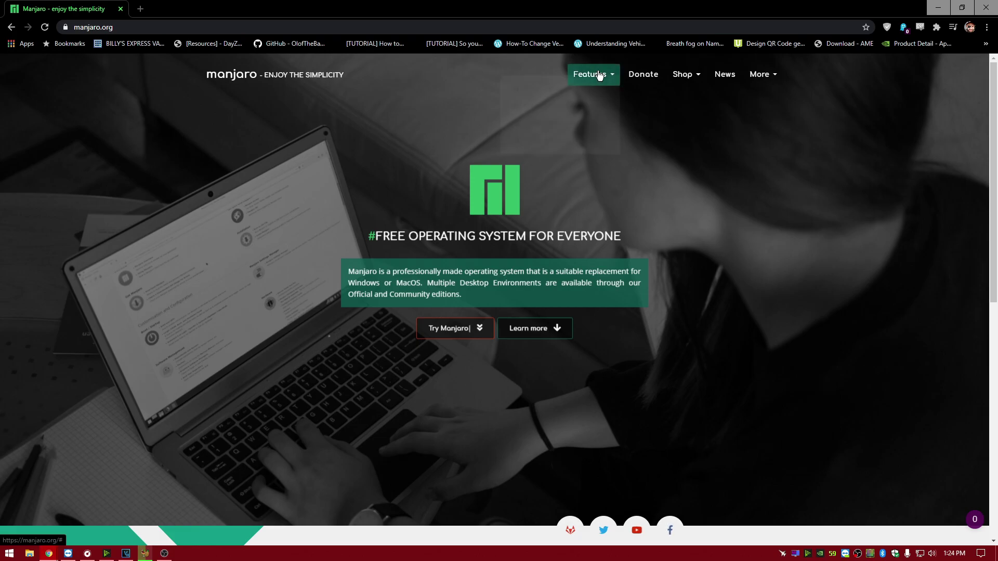
click(599, 75)
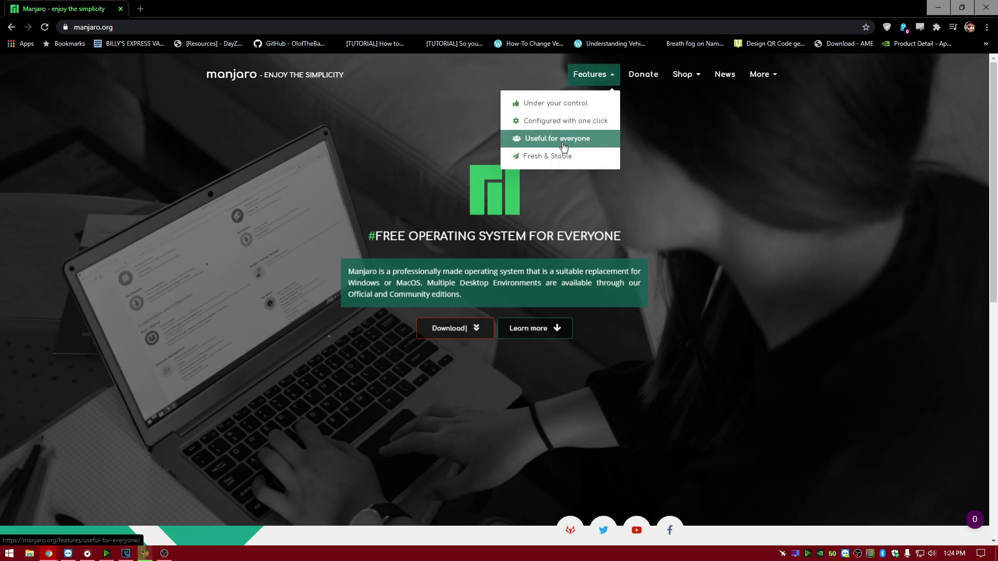
click(481, 332)
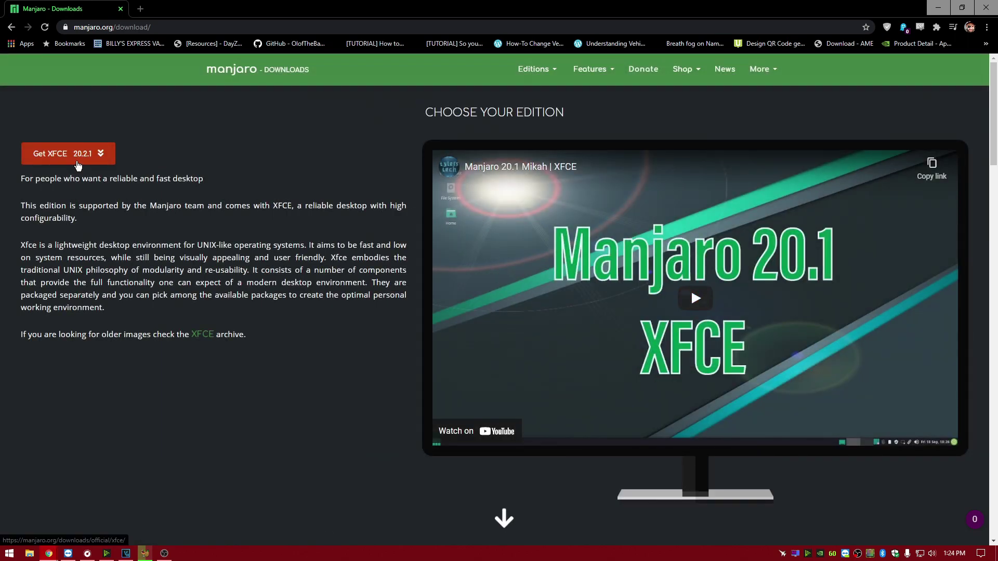
Step: Pick the official KDE Plasma edition and start downloading its 64-bit 20.2.1 ISO
click(535, 69)
mouse_move(521, 113)
mouse_move(515, 97)
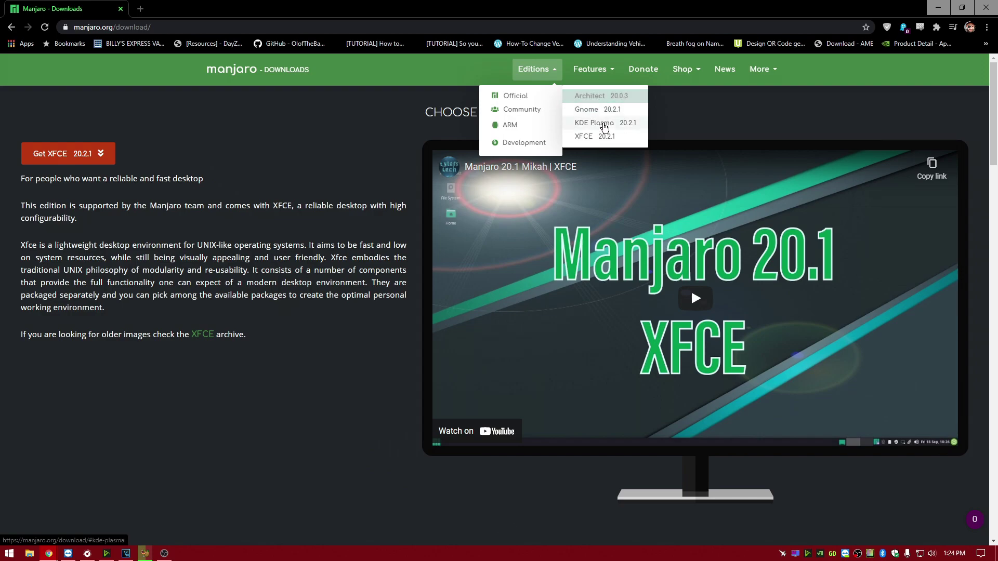
click(603, 123)
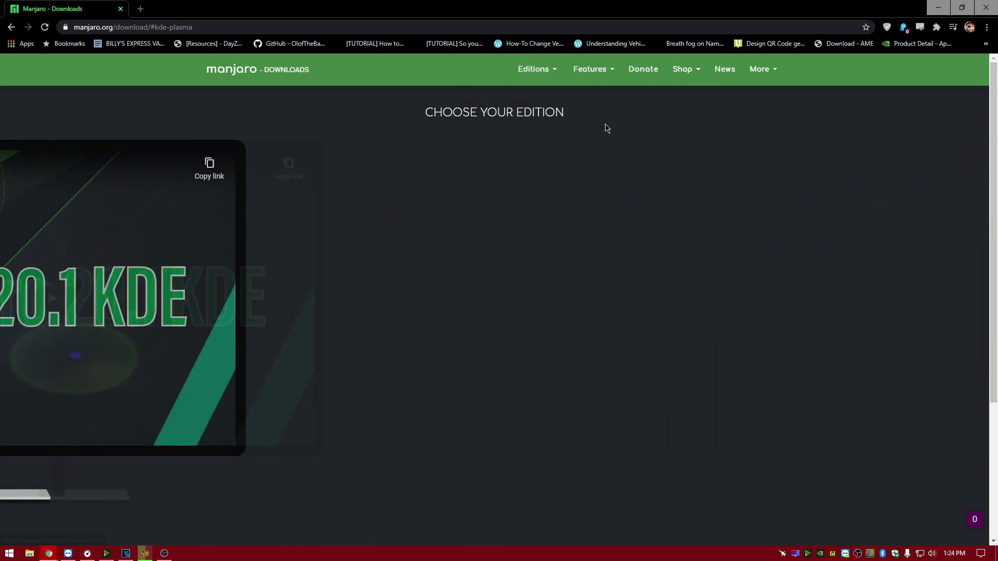
click(91, 162)
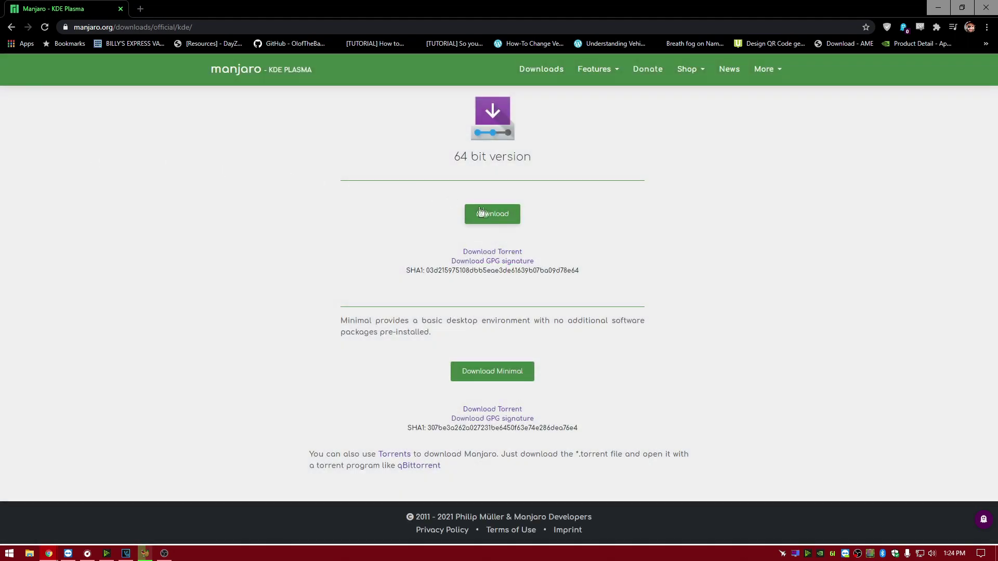
click(480, 212)
click(502, 245)
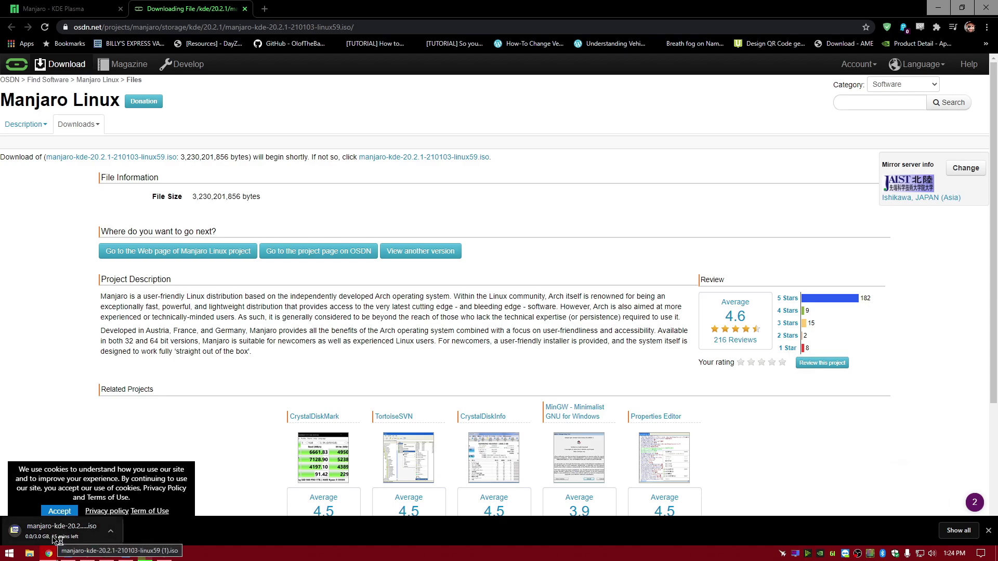
Step: Run rufus-3.13.exe from the Downloads folder, then minimise the Explorer window
click(7, 555)
text(rufus)
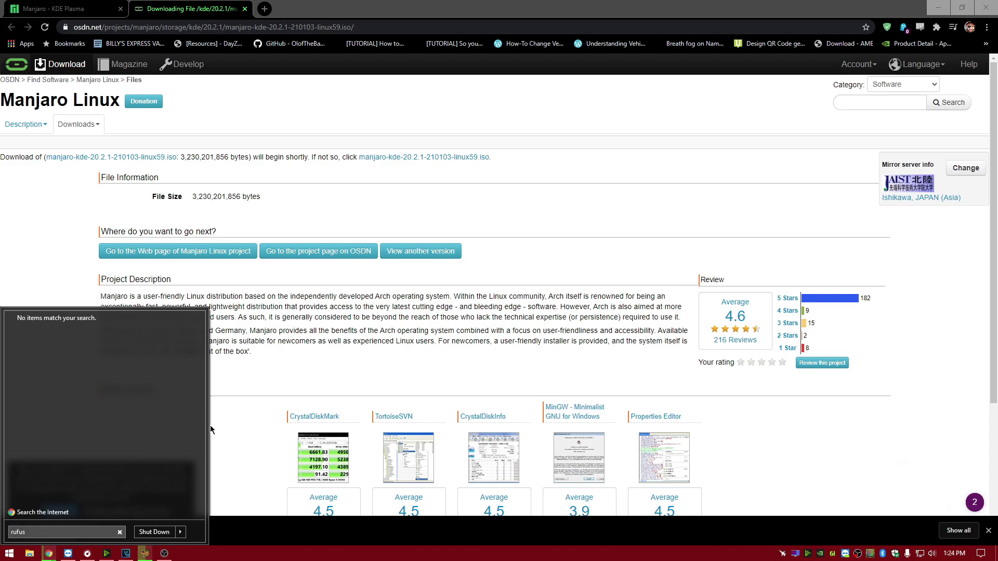
key(BackSpace)
key(BackSpace)
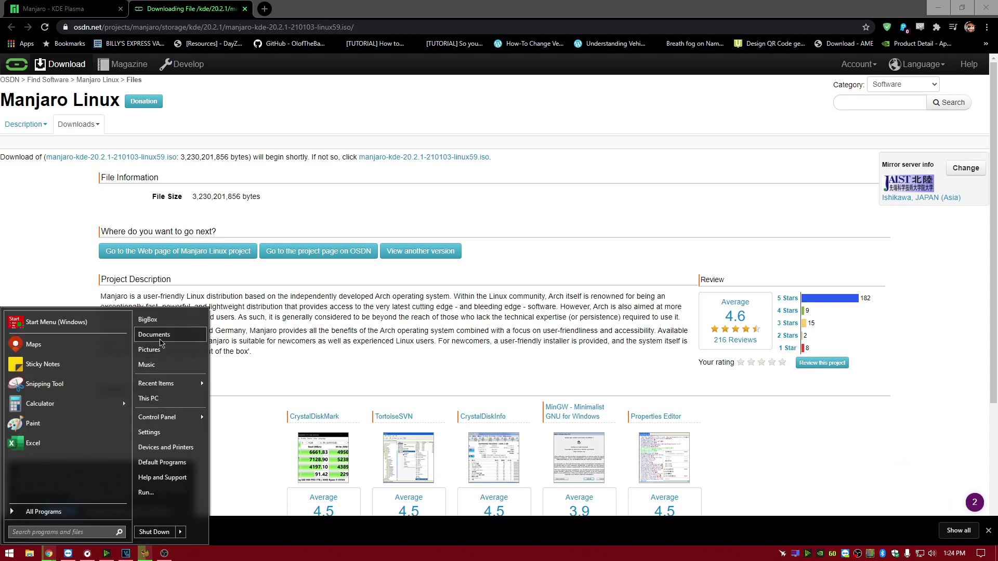
click(156, 335)
click(536, 137)
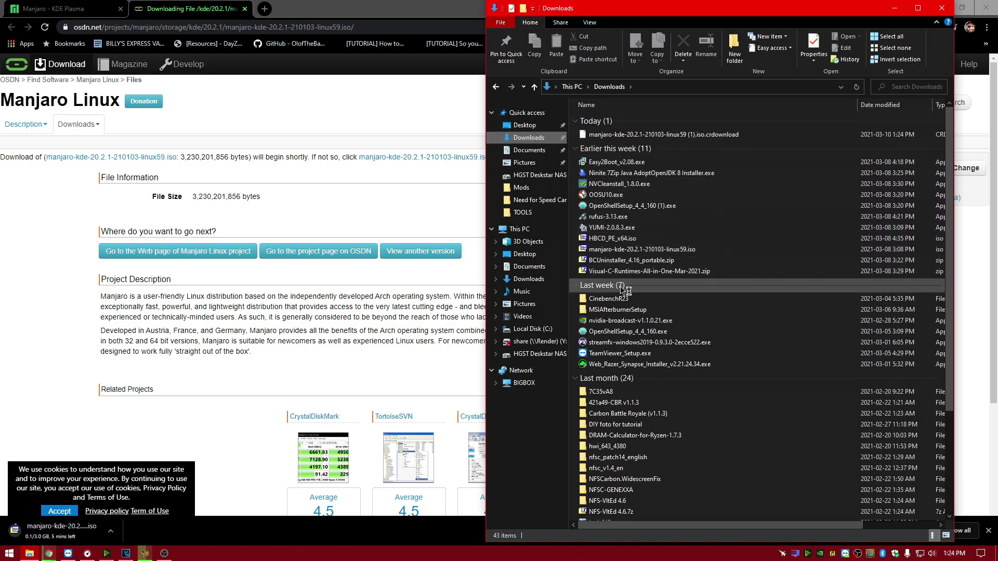
click(625, 272)
double_click(609, 217)
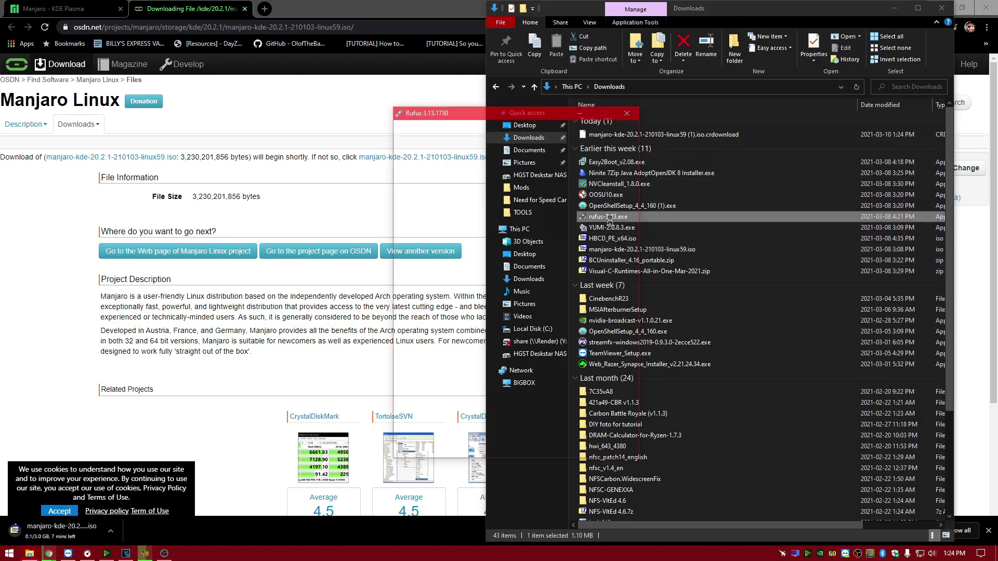
click(894, 9)
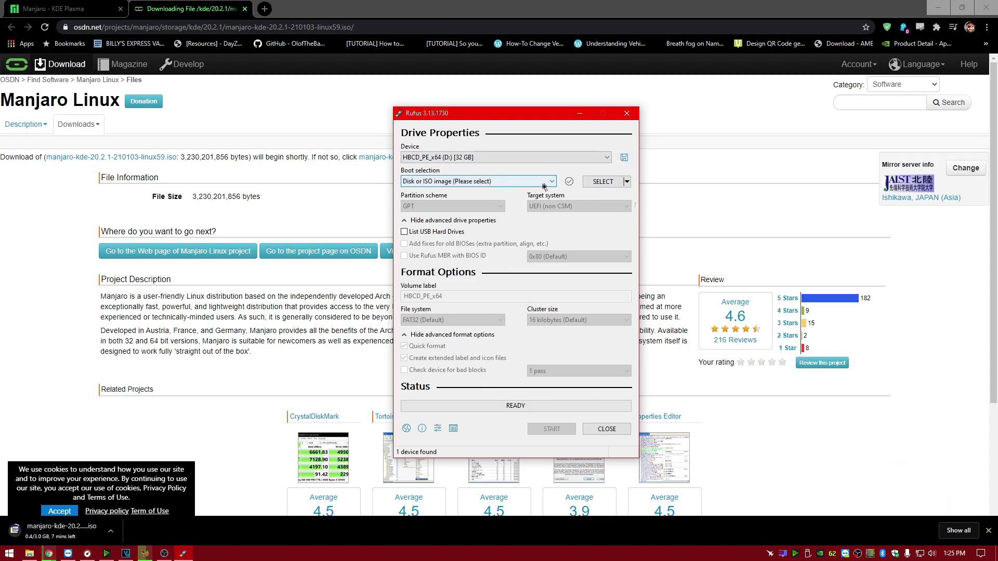
Step: Select manjaro-kde-20.2.1-210103-linux59.iso from Downloads as Rufus's boot image
click(600, 182)
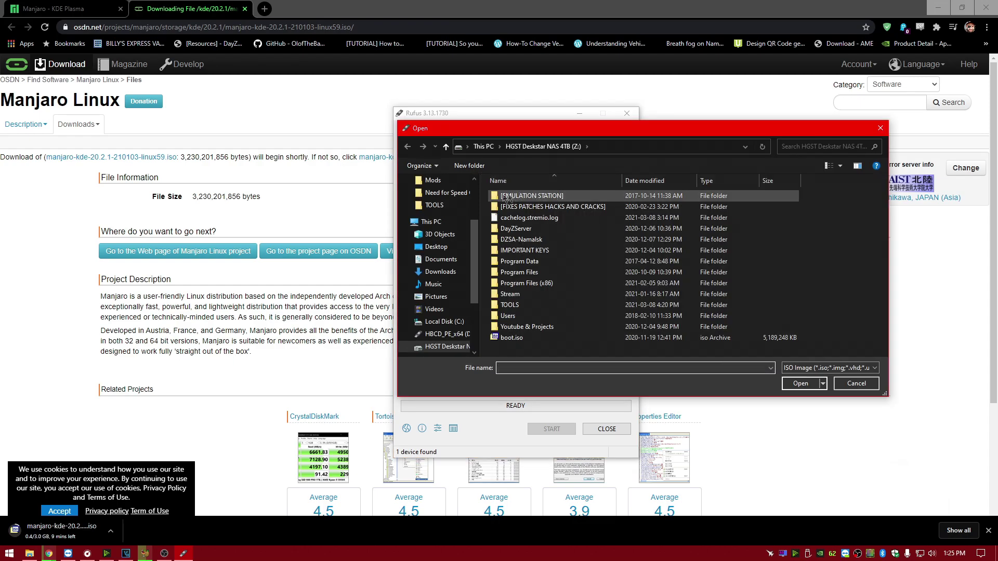
click(439, 271)
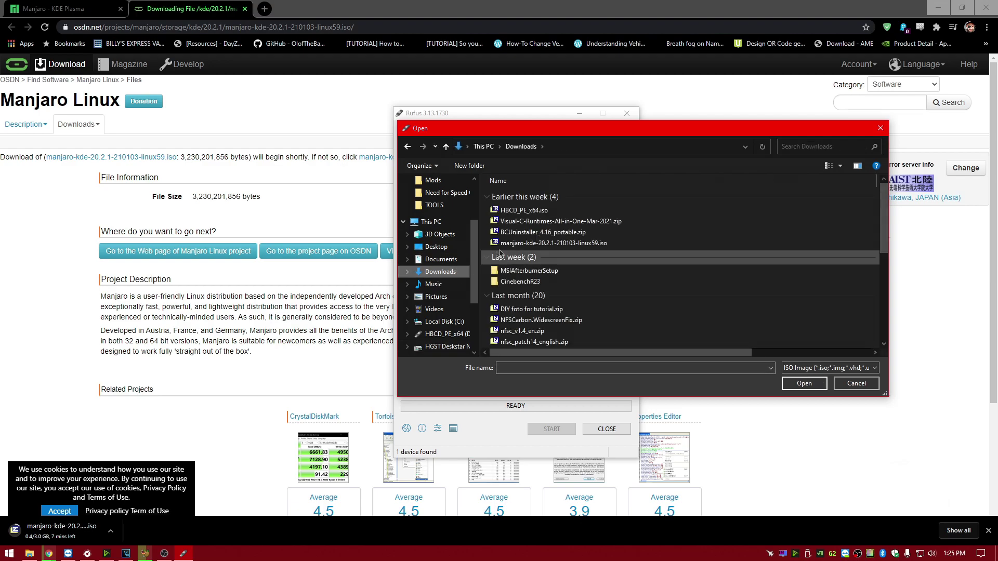
click(592, 243)
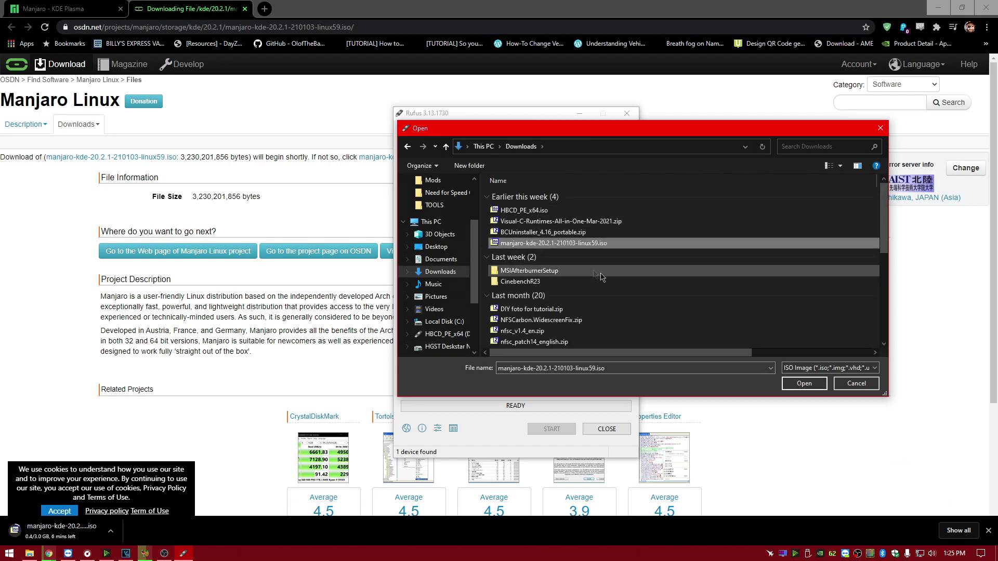
click(803, 383)
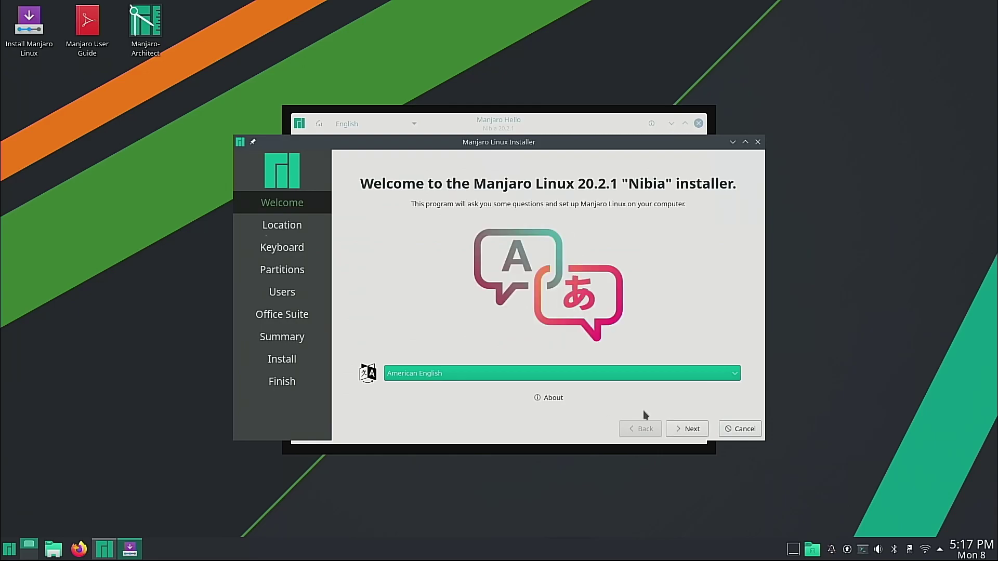
Step: Set the installer's time zone to Toronto
click(686, 429)
click(614, 364)
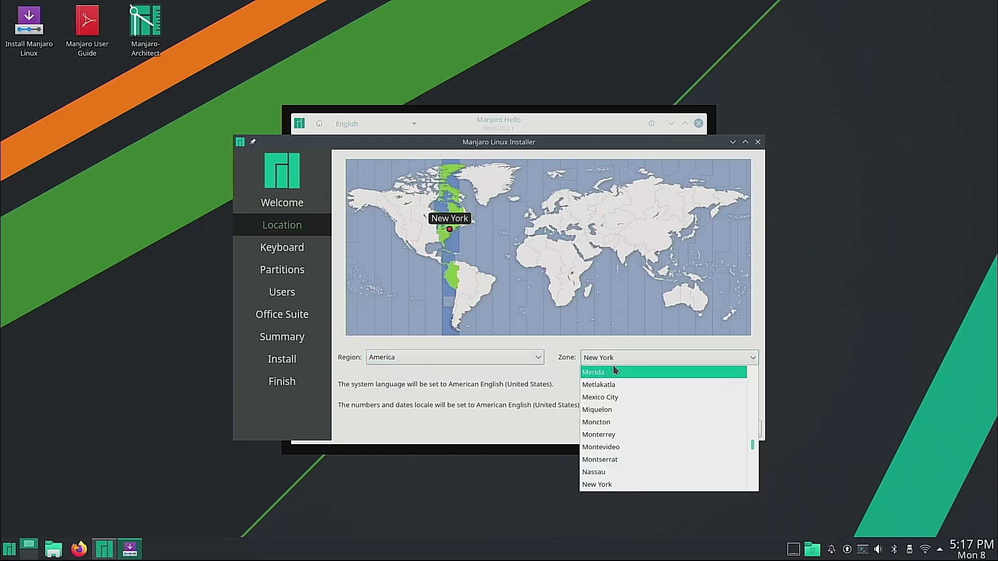
text(to)
click(621, 484)
Step: Erase the whole disk with hibernation-capable swap and full-system encryption protected by a passphrase
click(688, 428)
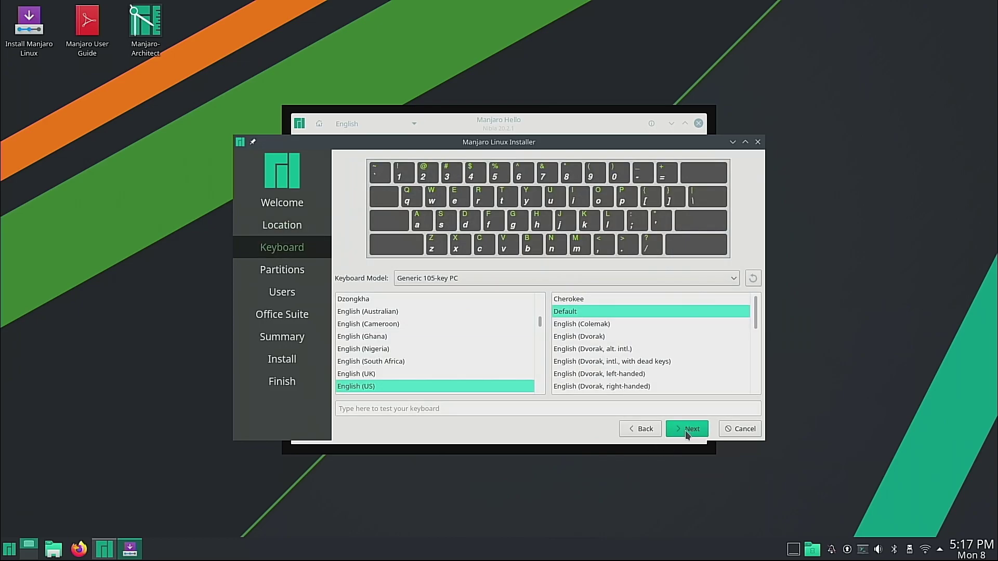
click(687, 430)
click(340, 218)
click(431, 250)
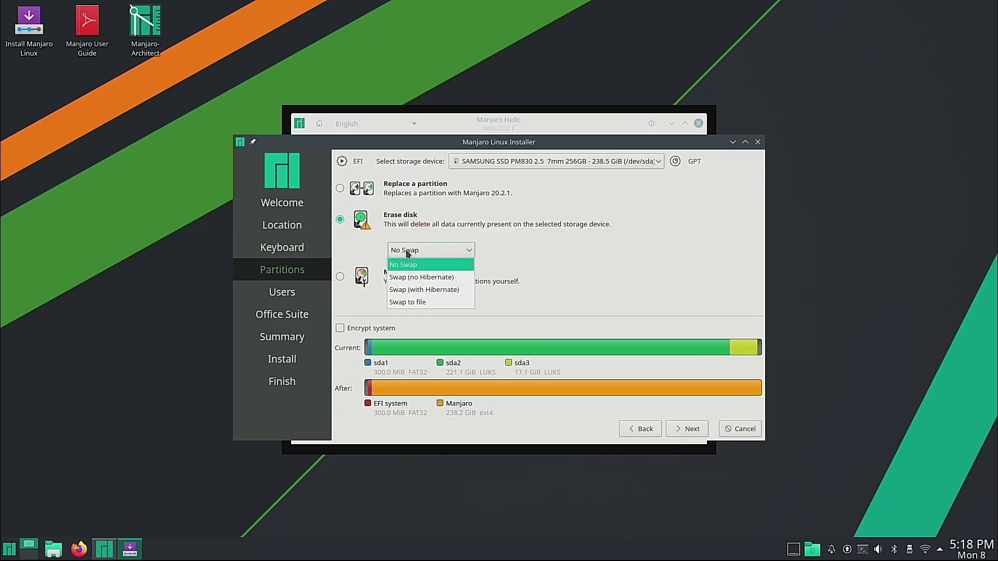
click(416, 279)
click(363, 331)
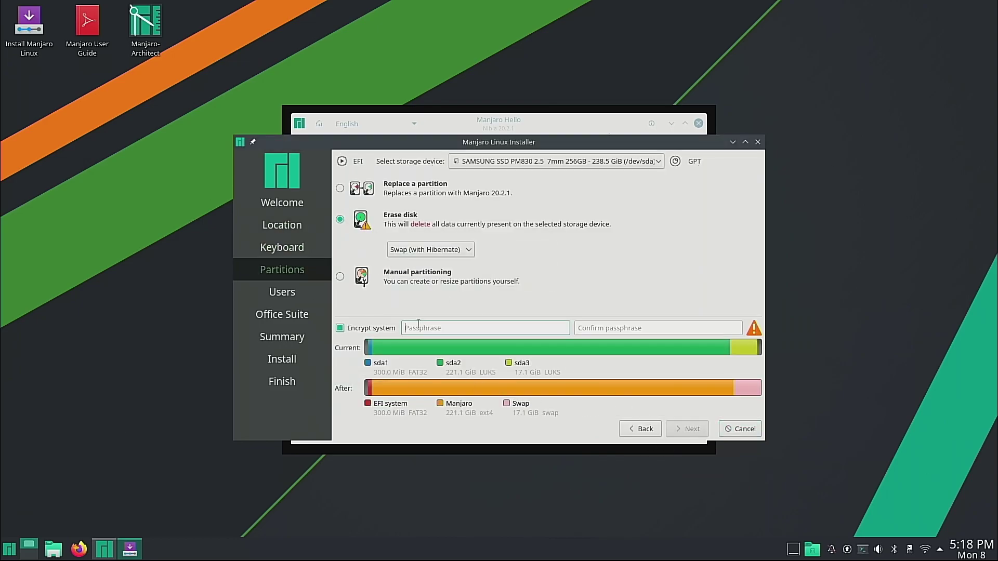
click(419, 325)
text(*****)
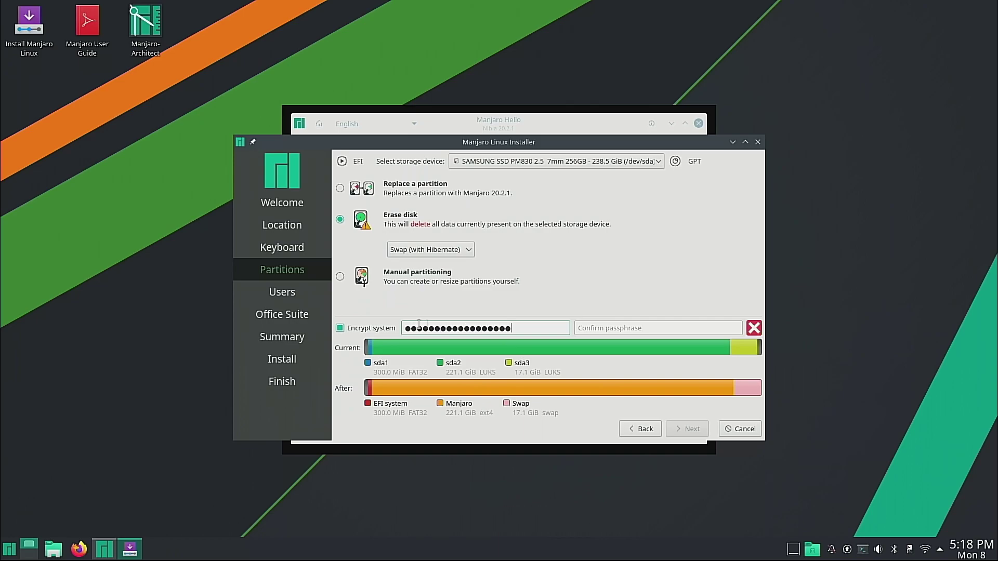
click(599, 329)
text(**)
key(BackSpace)
key(BackSpace)
key(BackSpace)
key(BackSpace)
key(BackSpace)
key(BackSpace)
key(BackSpace)
key(BackSpace)
key(BackSpace)
key(BackSpace)
key(BackSpace)
key(BackSpace)
key(BackSpace)
key(BackSpace)
key(BackSpace)
key(BackSpace)
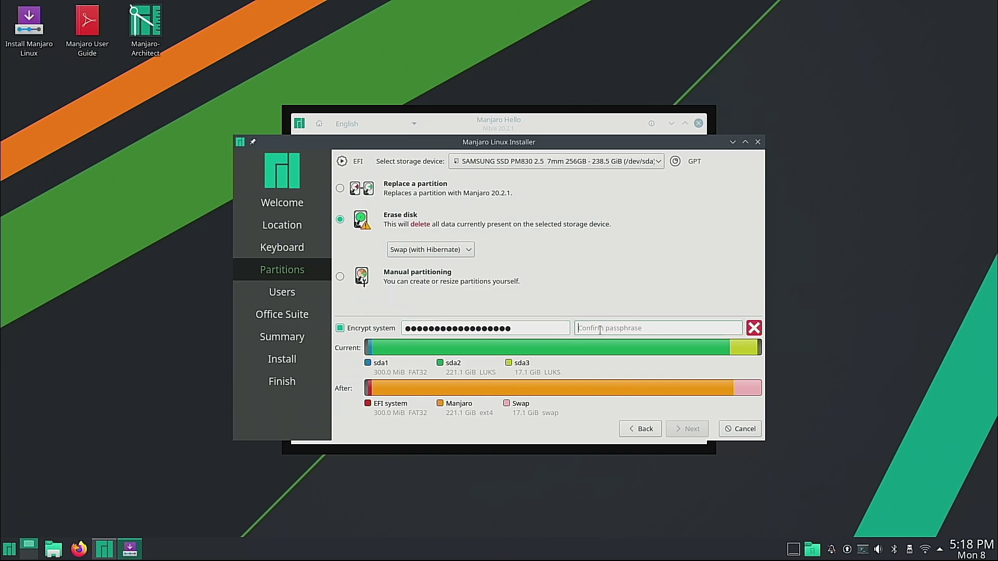
text(******)
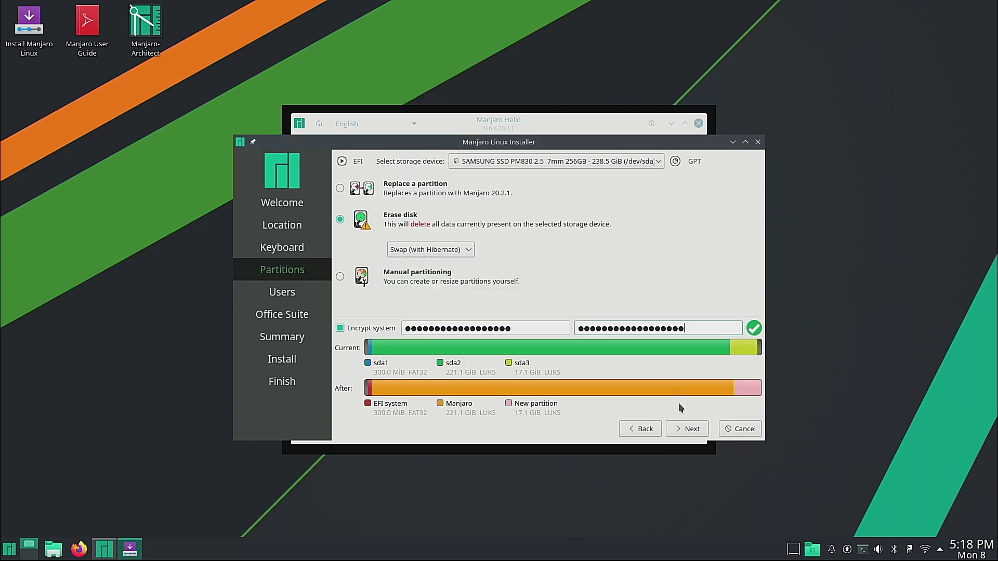
Step: Create user W520 with computer name W520, a password, auto-login and the same administrator password
click(686, 429)
text(W520)
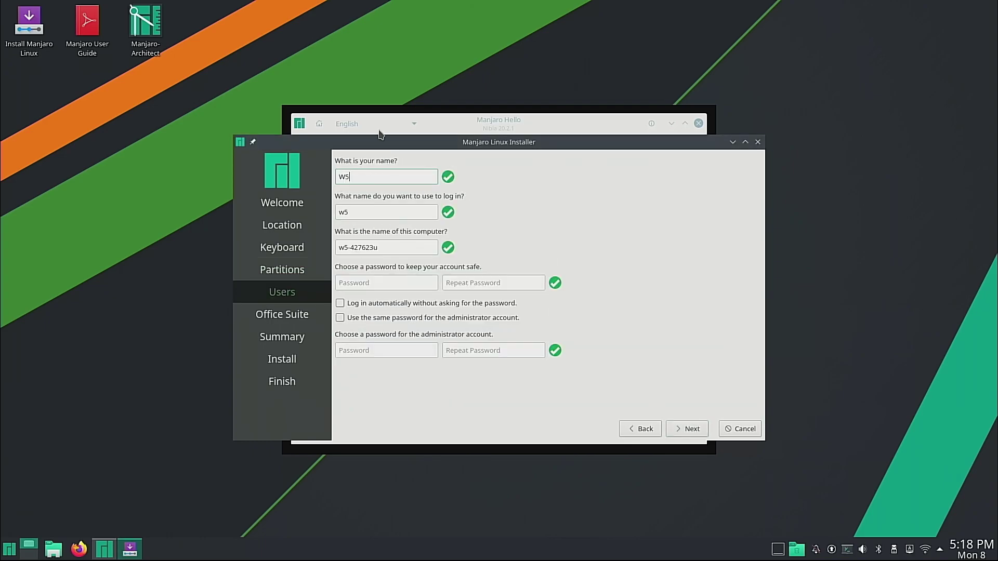
click(406, 247)
key(BackSpace)
key(BackSpace)
key(BackSpace)
key(BackSpace)
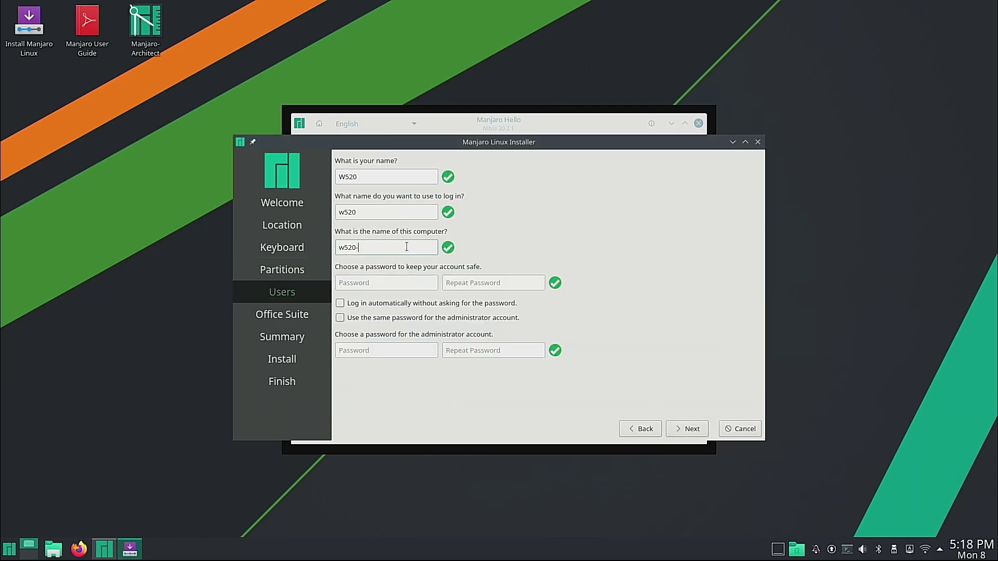
key(BackSpace)
click(431, 282)
text(*********)
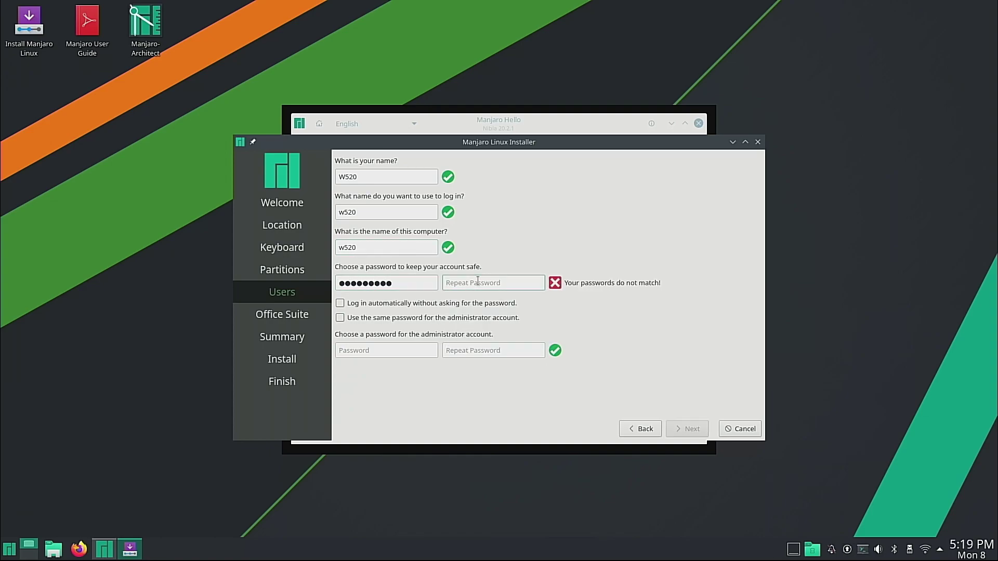
click(477, 283)
text(*********)
click(340, 303)
click(340, 317)
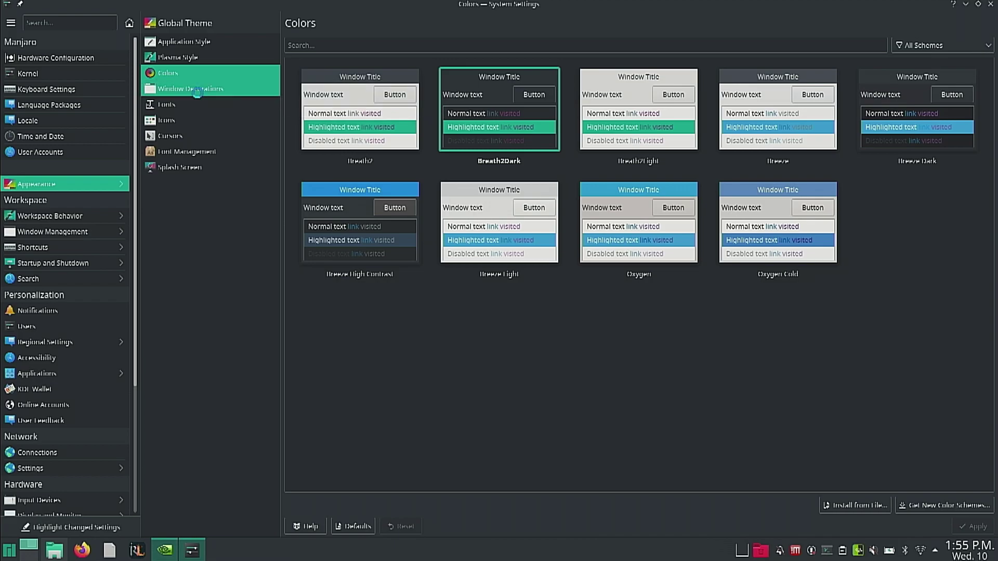
click(197, 91)
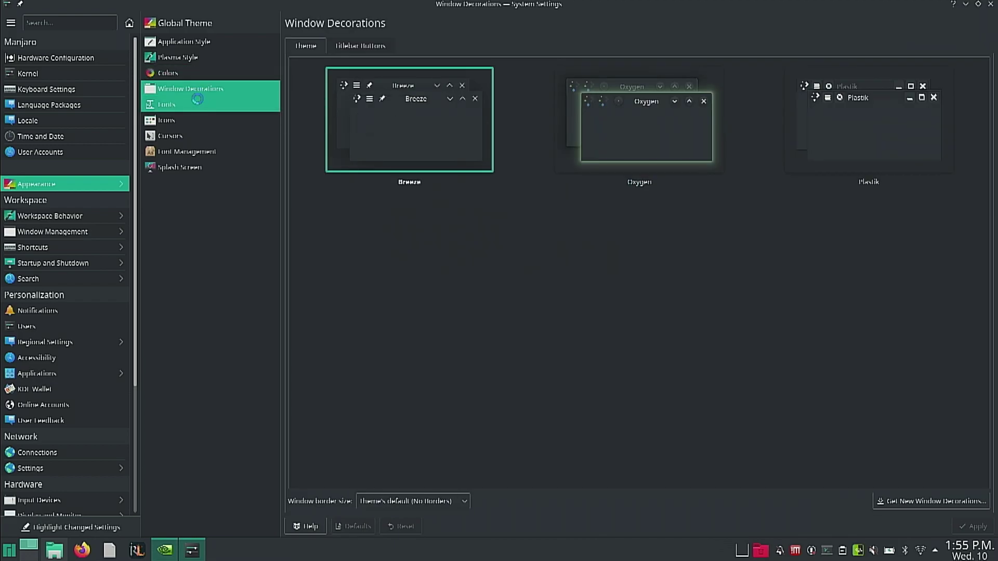
Step: Browse the Fonts, Icons and Cursors appearance pages
click(198, 100)
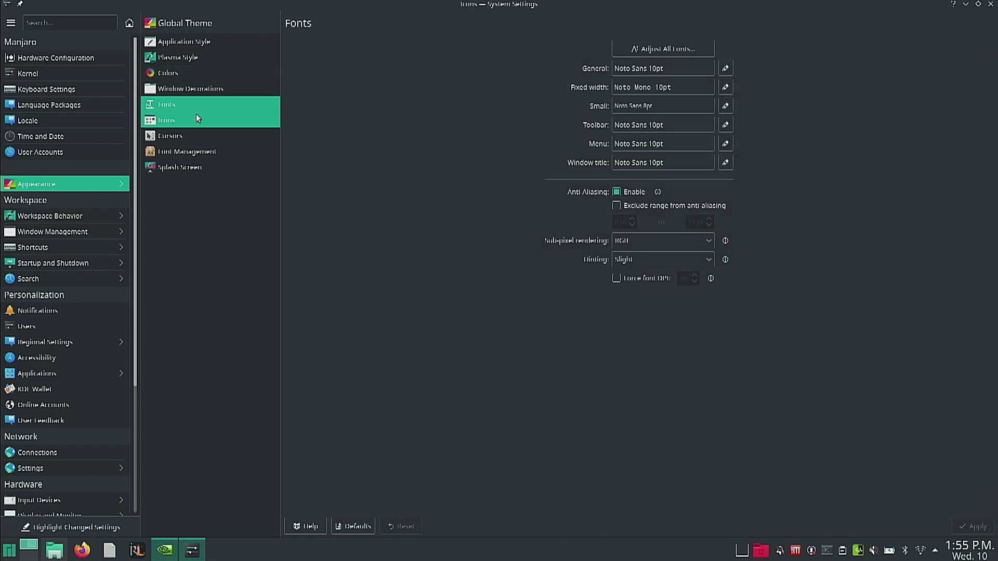
click(196, 115)
click(188, 135)
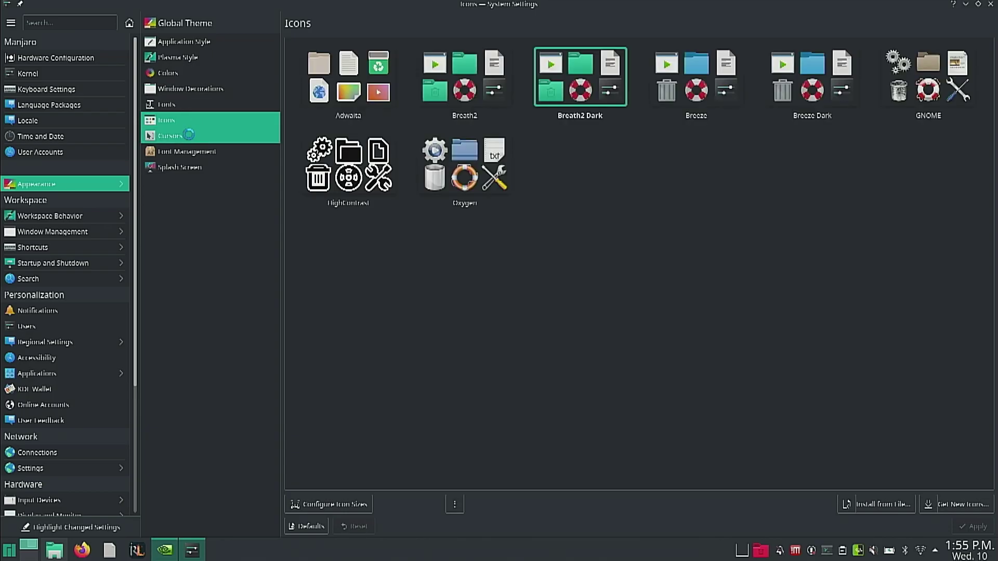
Step: Review the Quadro and Intel drivers in Hardware Configuration, then open the Optimus Manager tray menu
click(37, 59)
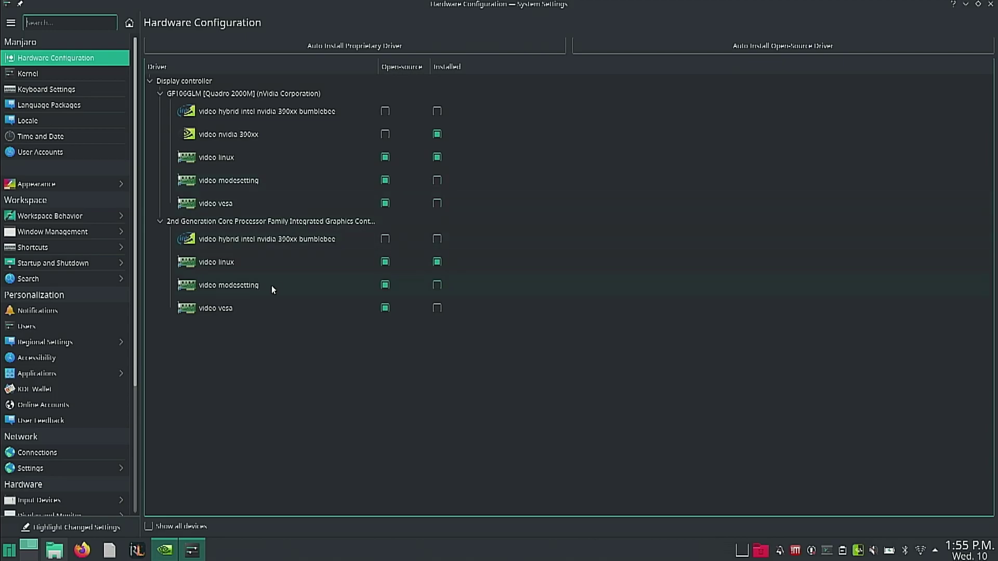
scroll(68, 158, down, 5)
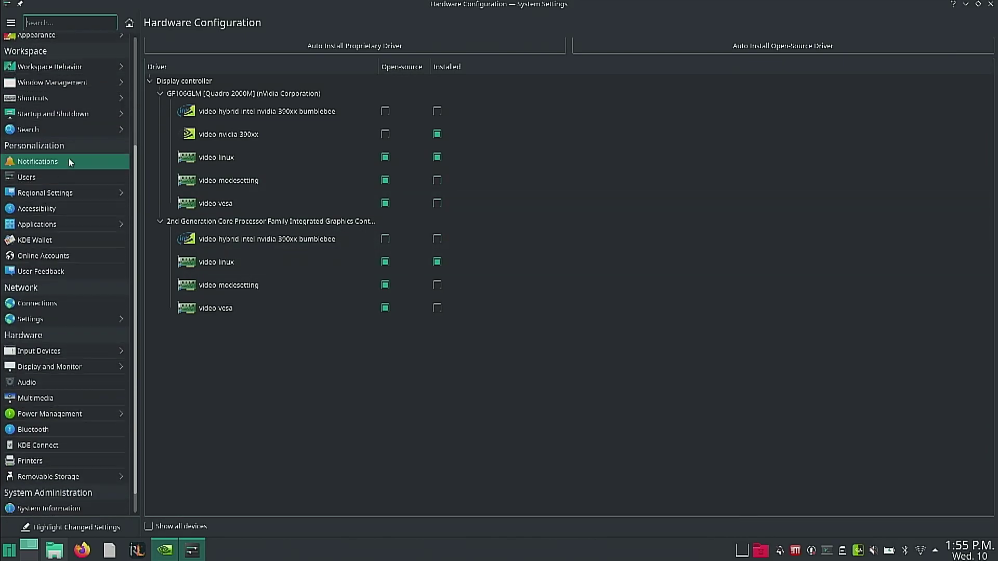
scroll(68, 158, down, 1)
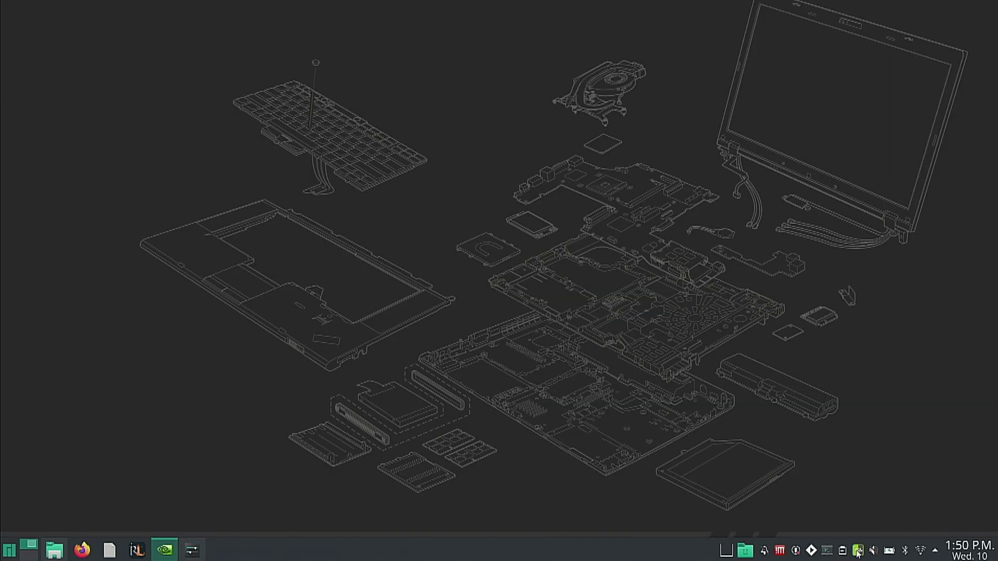
right_click(858, 553)
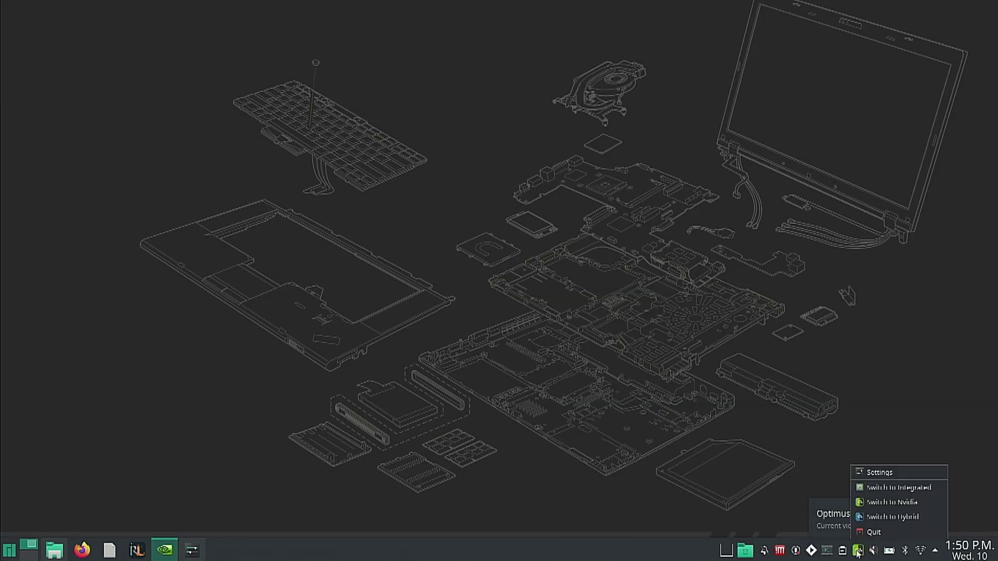
click(876, 473)
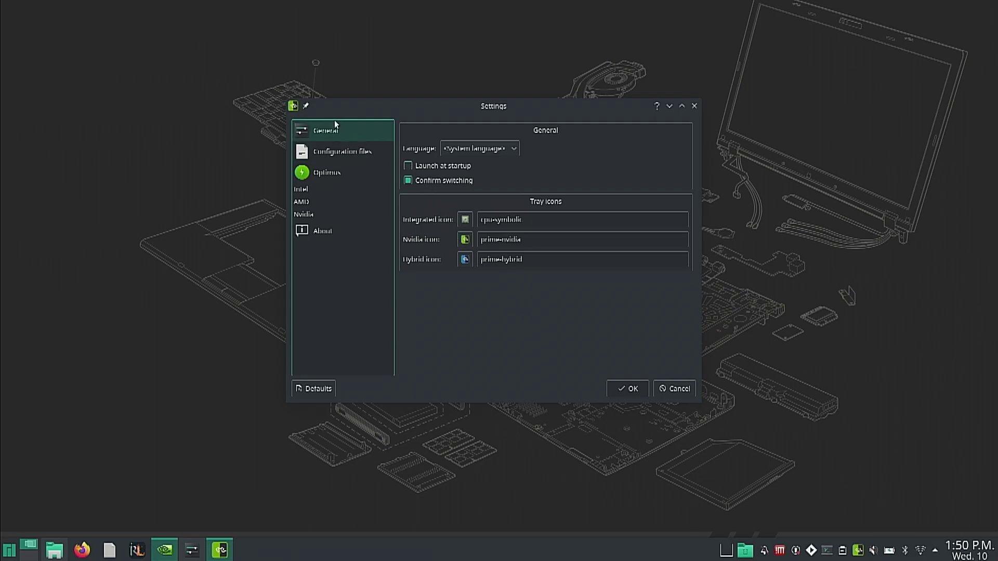
click(311, 155)
click(325, 190)
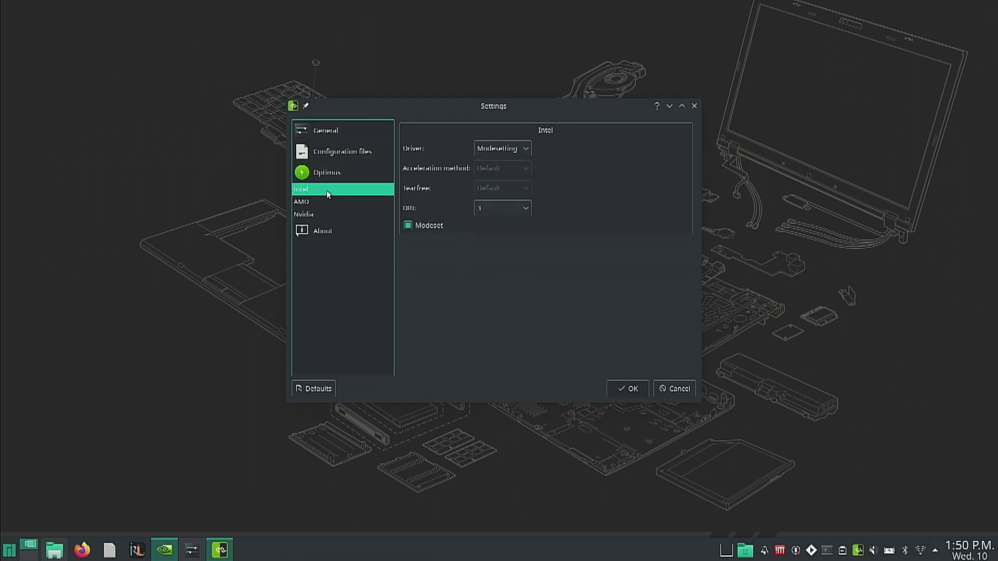
click(332, 177)
click(326, 202)
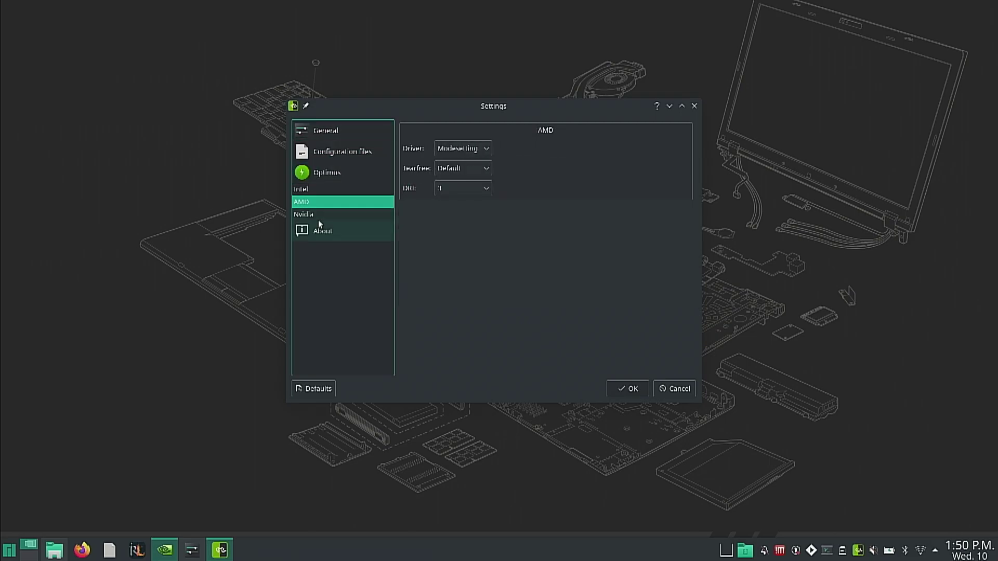
click(320, 218)
click(323, 228)
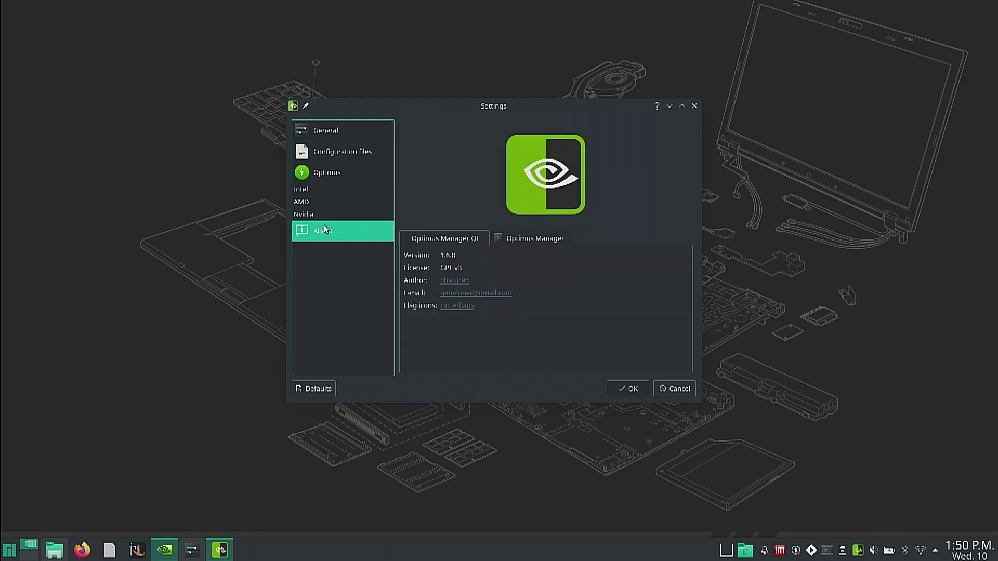
click(535, 235)
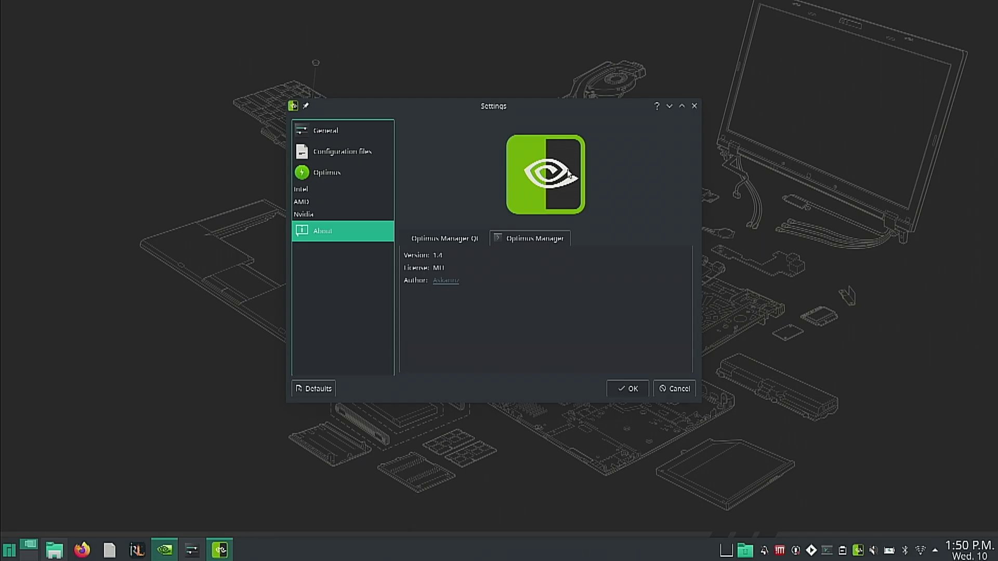
click(694, 105)
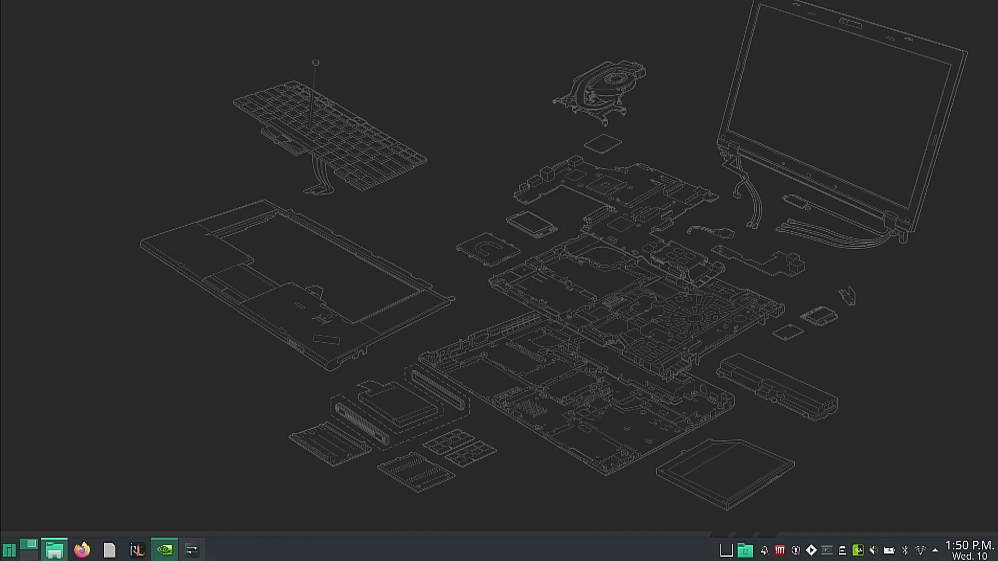
Step: Launch Firefox and enter 'optimus manager' in the address bar
click(80, 556)
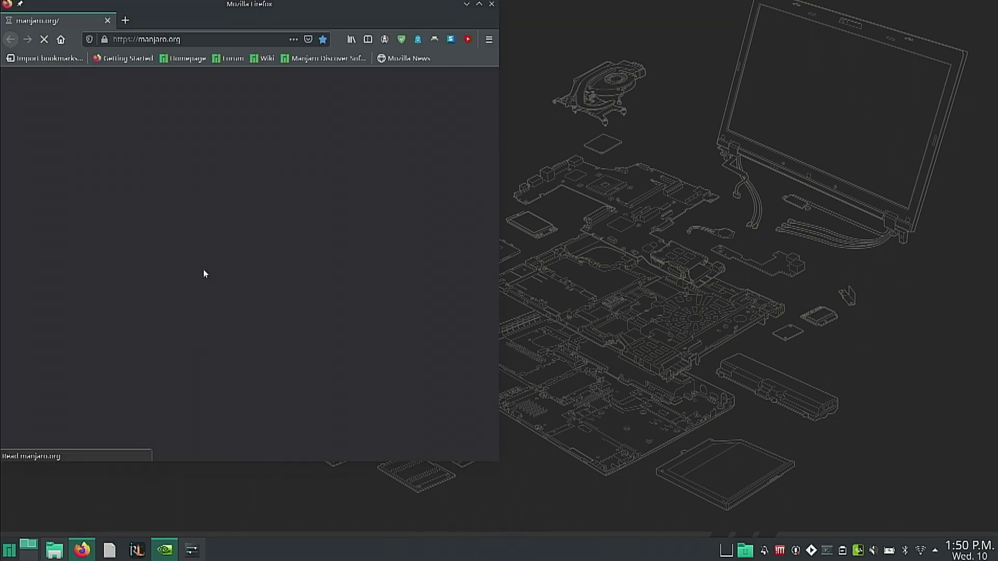
click(202, 33)
text(optimus)
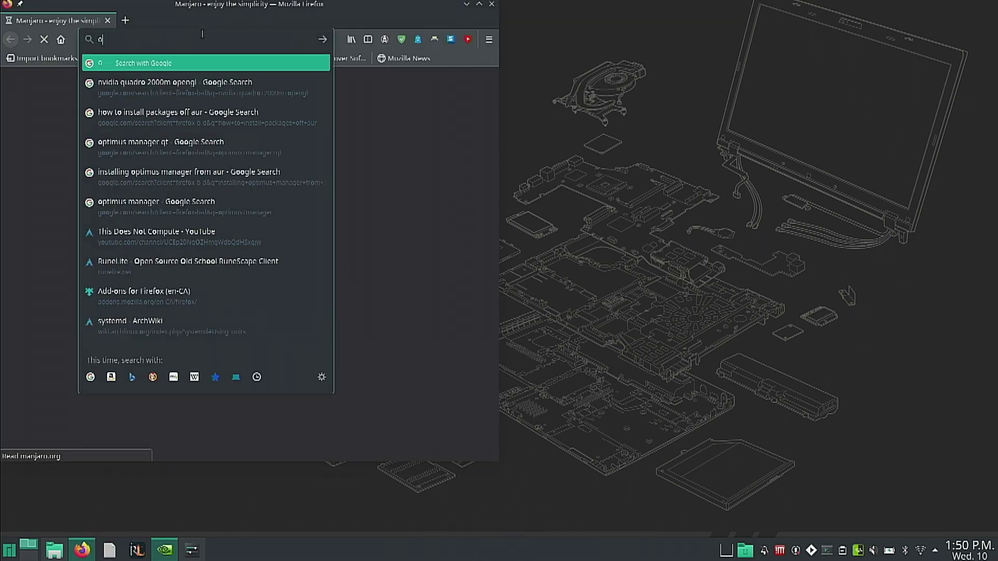
text( manager)
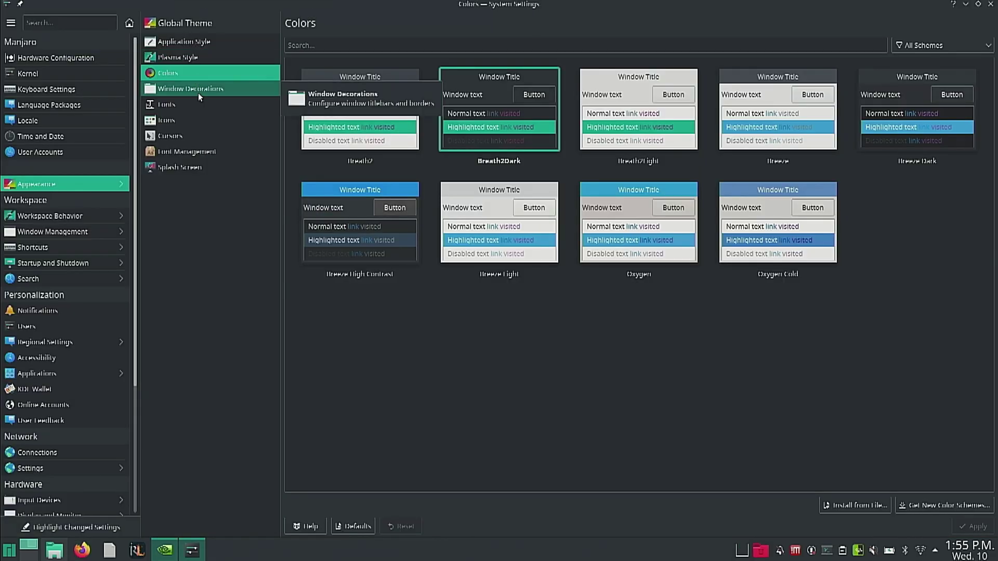
Step: Step through the Window Decorations, Fonts and Icons appearance pages
click(198, 93)
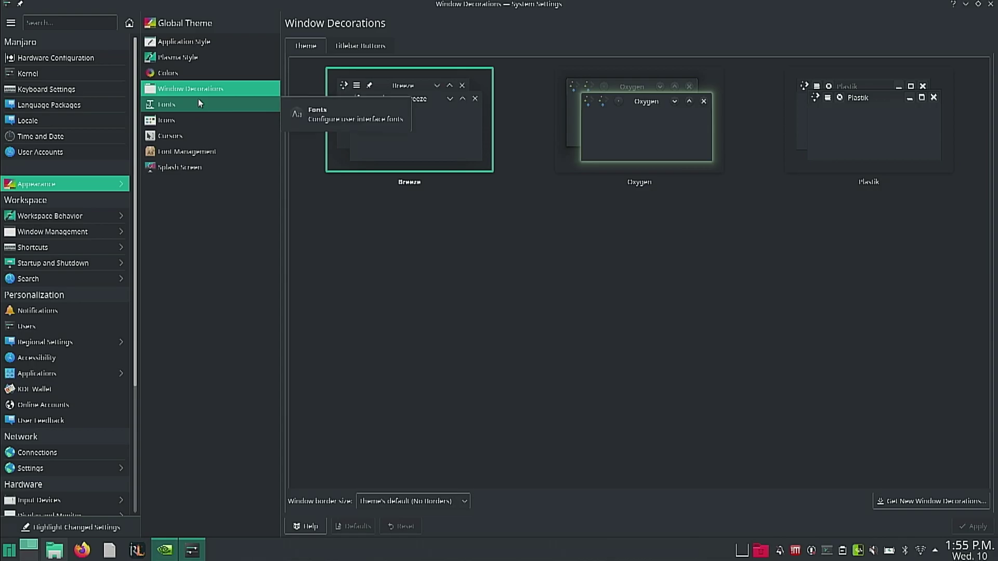
click(198, 104)
click(195, 114)
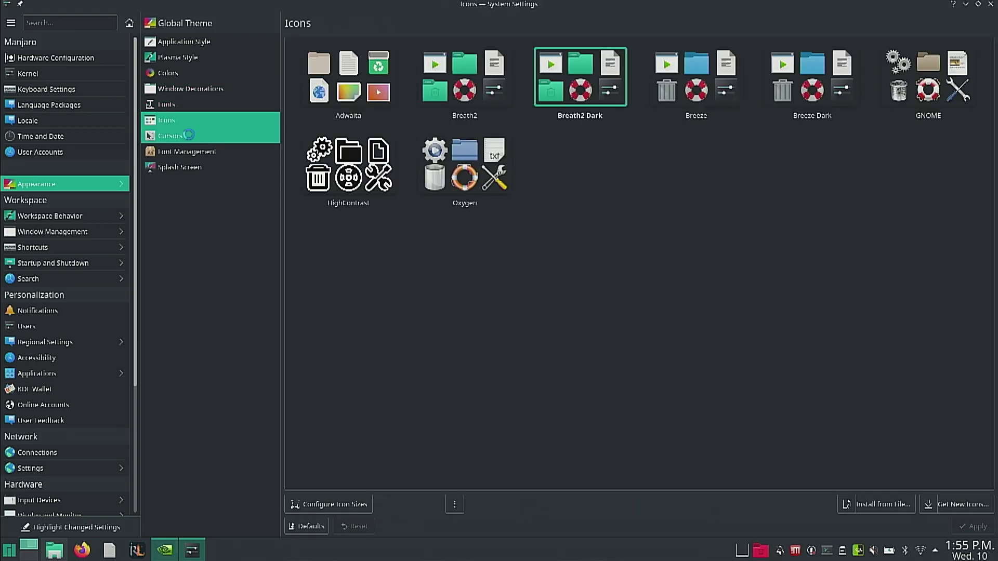
Step: Open Input Devices and view the Keyboard, Mouse and Touchpad settings
scroll(52, 328, down, 5)
click(52, 327)
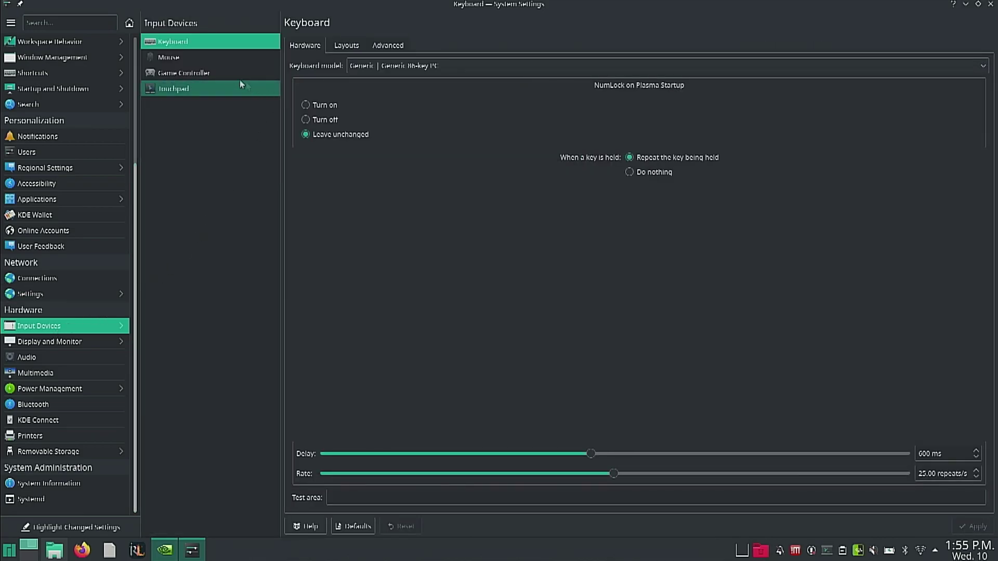
click(203, 56)
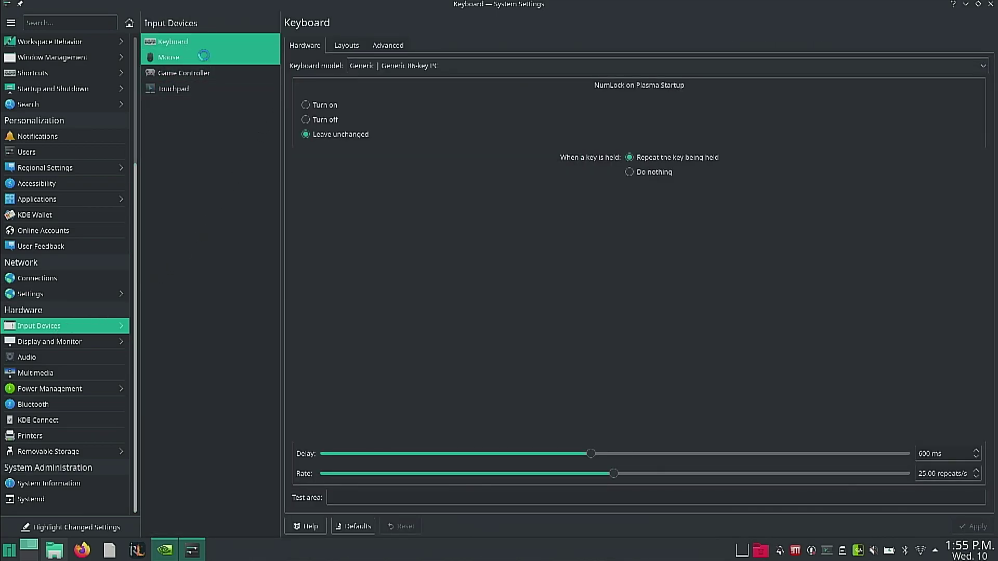
click(211, 82)
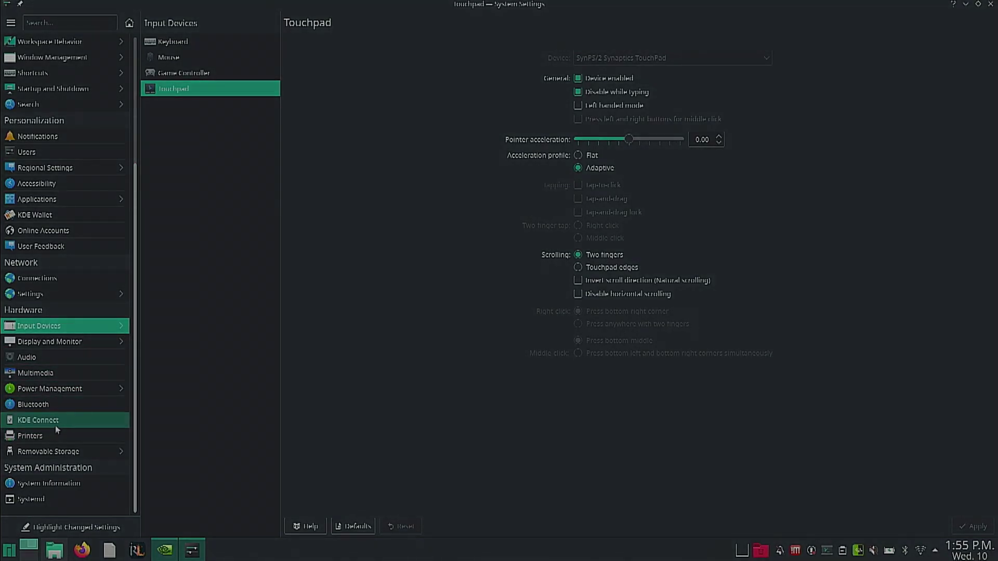
scroll(88, 483, up, 3)
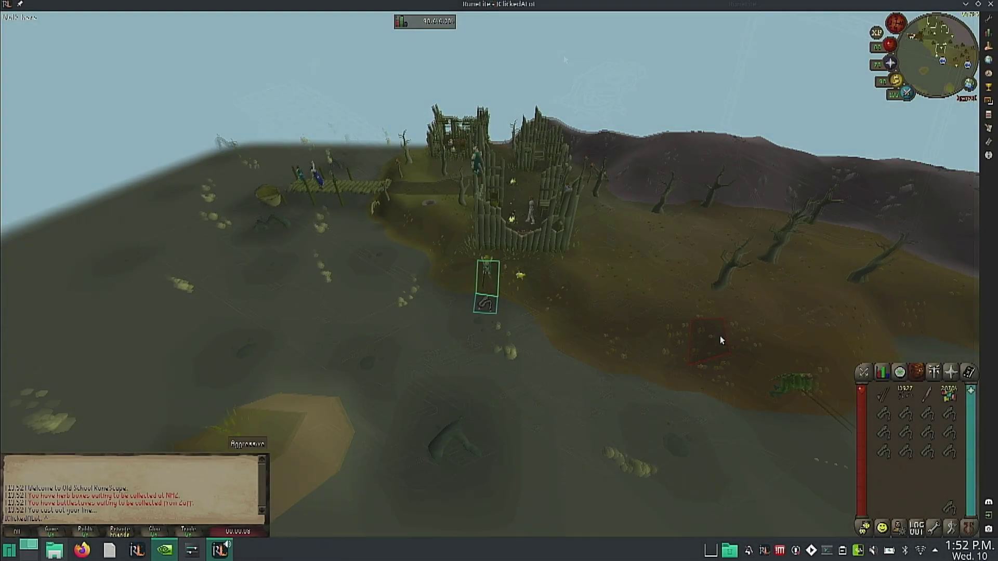
Step: Rotate and lower the game camera around the player with the arrow keys
key(Down)
key(Left)
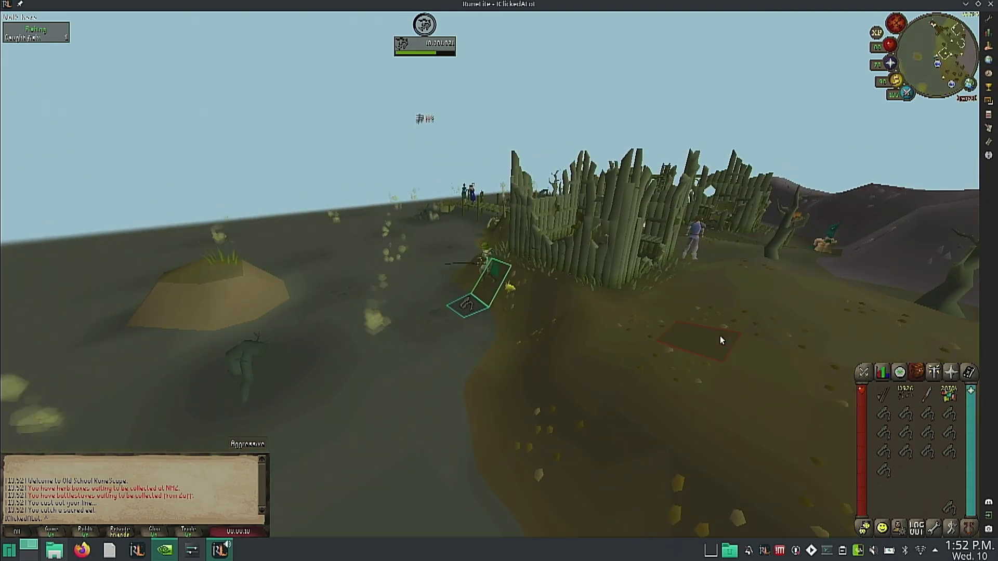
key(Right)
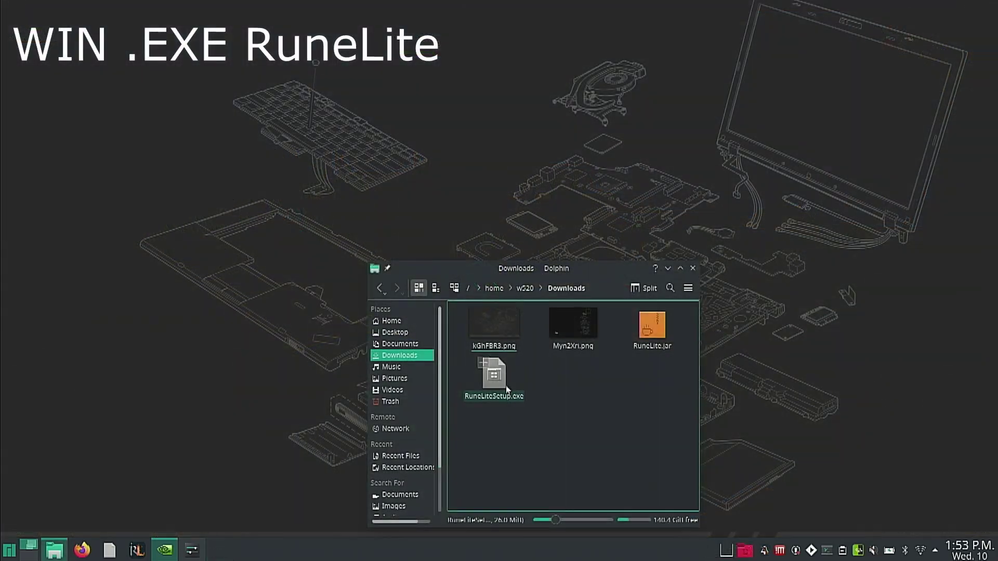
Step: Install the RuneLite Launcher from RuneLiteSetup.exe, reopen RuneLite and tilt the camera top-down
double_click(506, 390)
click(495, 271)
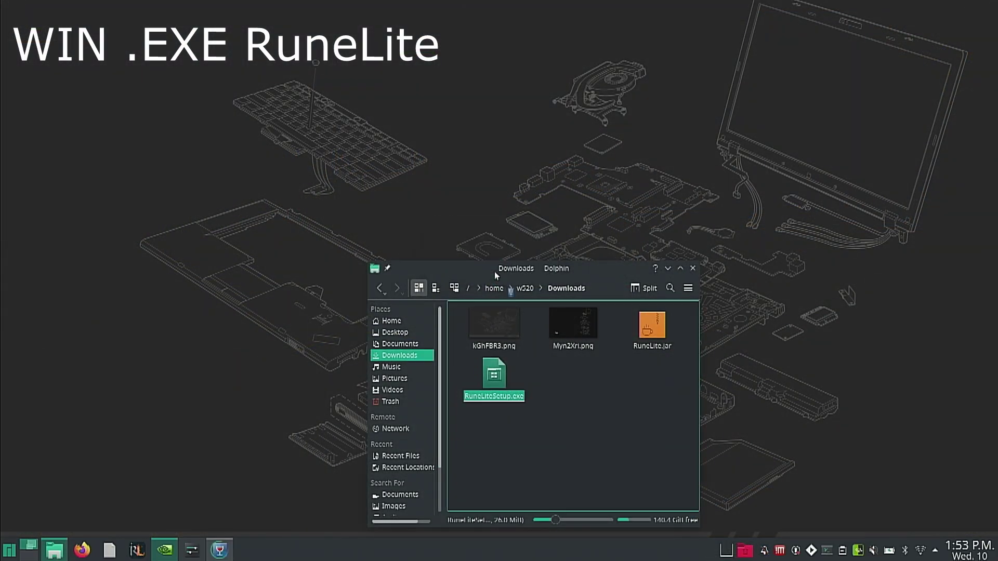
click(668, 269)
click(559, 356)
click(558, 355)
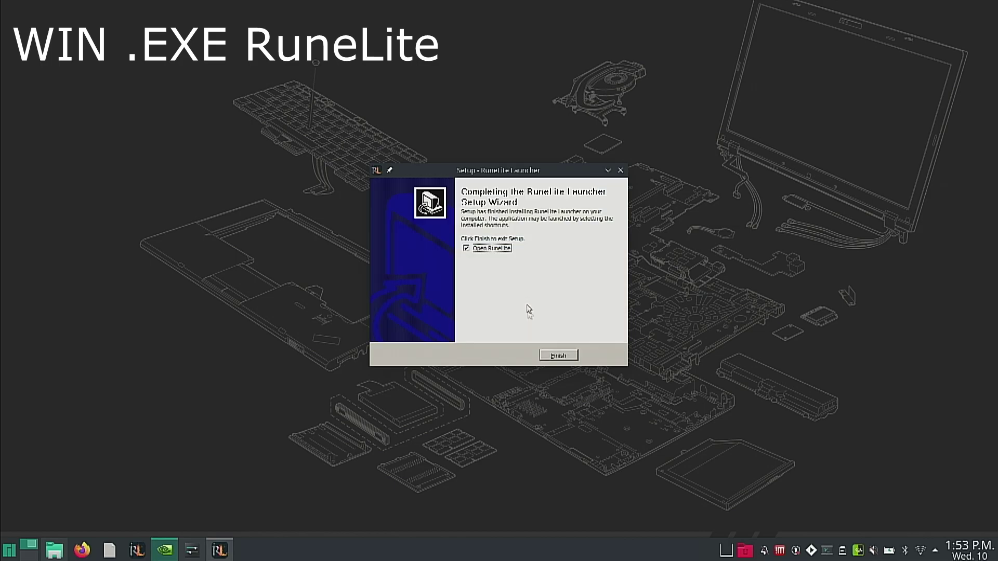
click(559, 355)
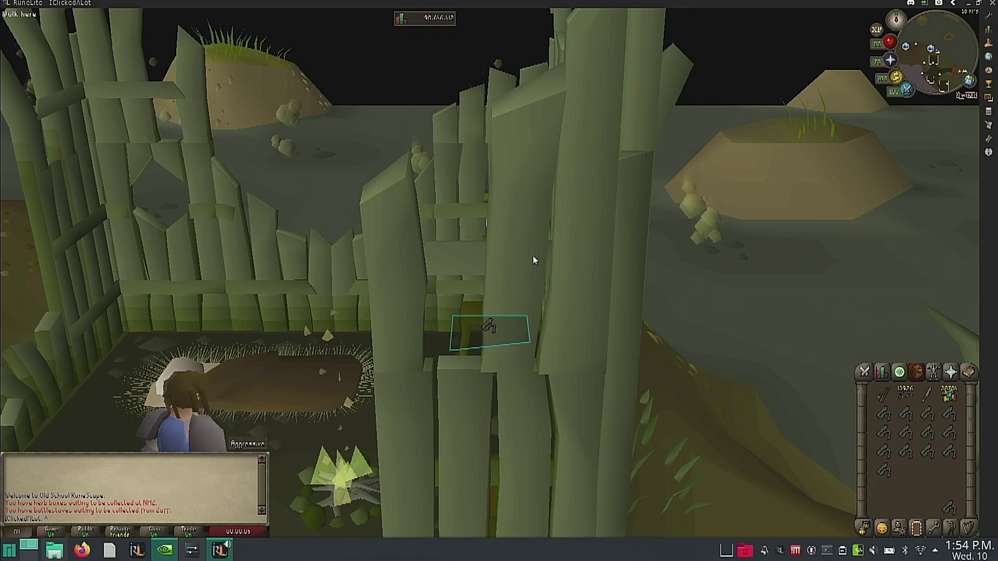
key(Up)
key(Right)
key(Right)
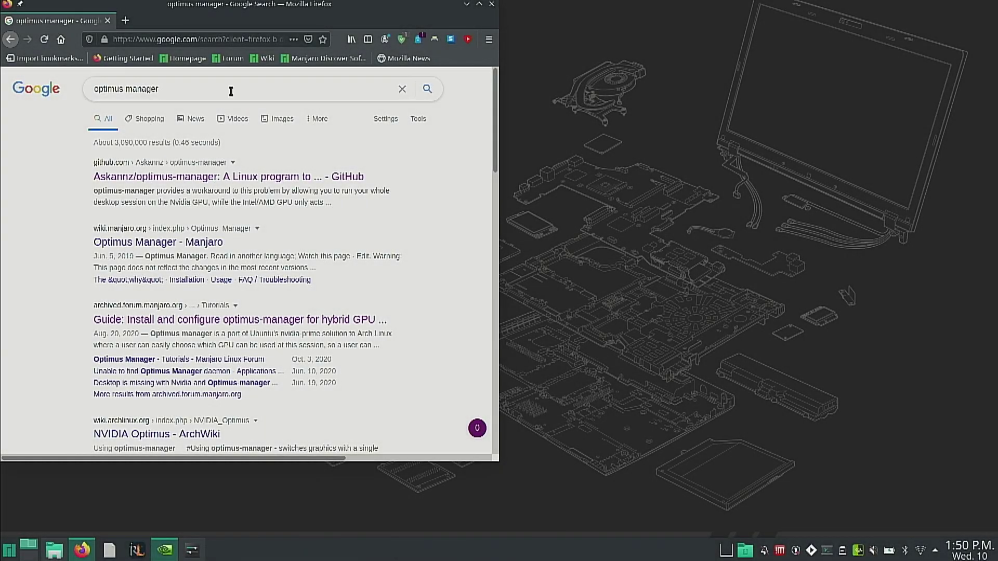
Step: Search 'optimus manager aur' and copy the optimus-manager package's Git Clone URL
click(231, 89)
text(aur)
key(Return)
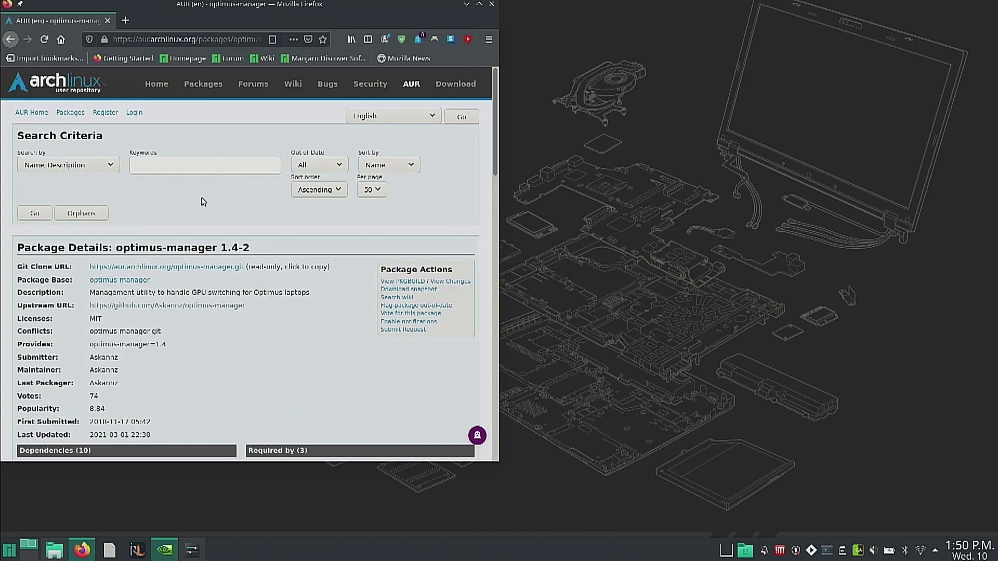
scroll(203, 202, down, 3)
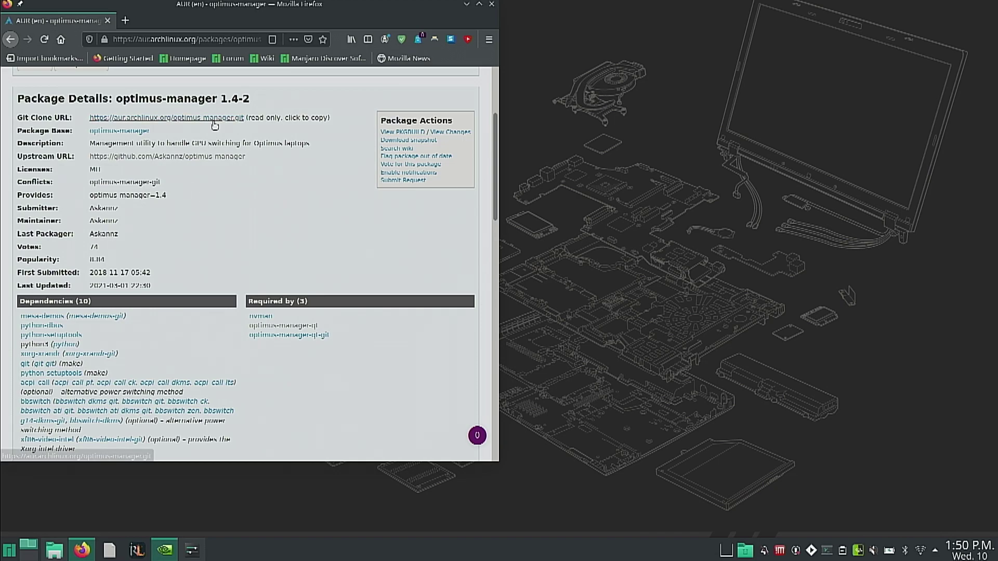
click(215, 123)
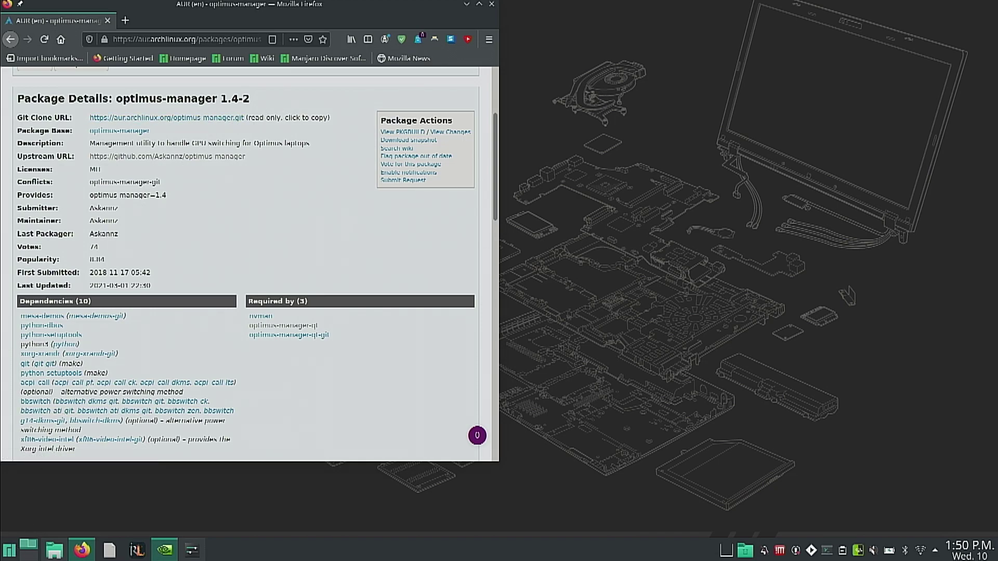
Step: Launch Konsole and place its window beside the browser
click(9, 549)
text(kons)
key(Return)
drag(620, 7, 672, 80)
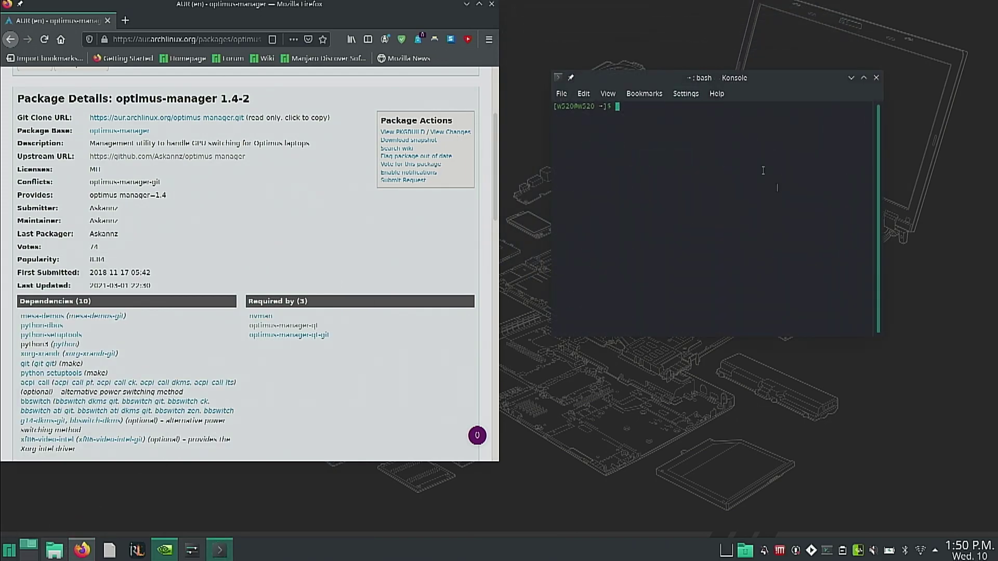
Step: Git clone the pasted optimus-manager AUR URL and cd into optimus-manager
text(git )
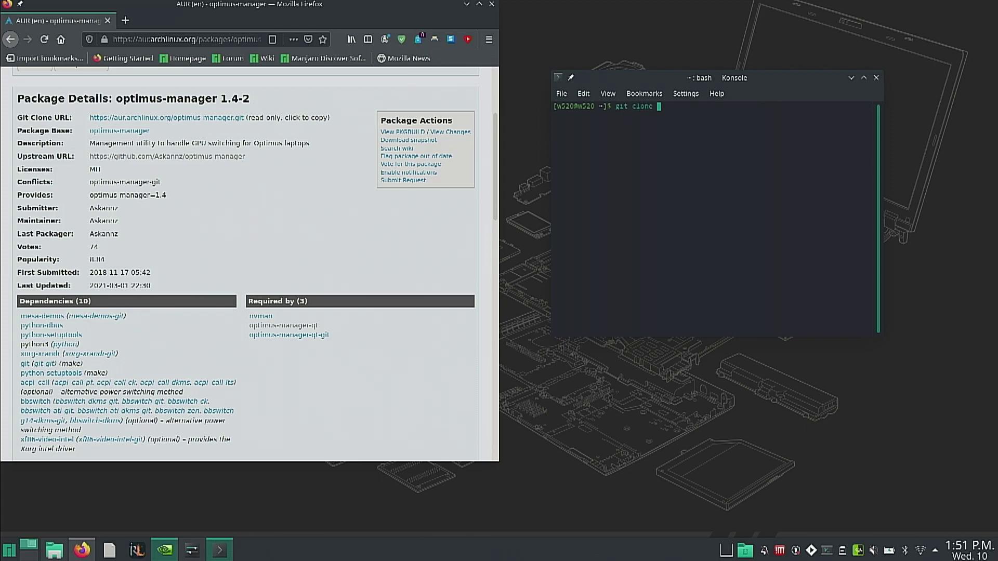
text(clone)
right_click(792, 195)
click(831, 195)
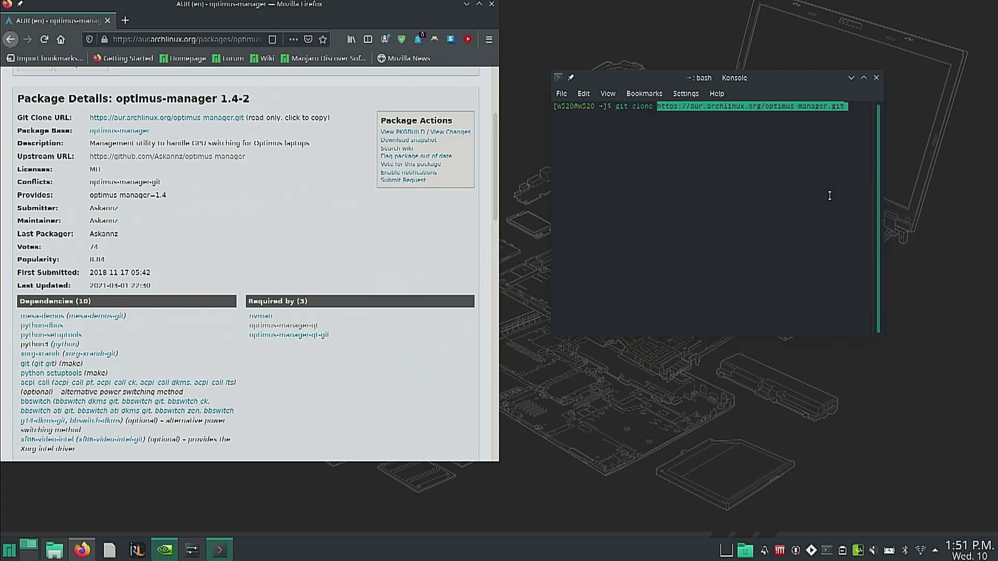
key(Return)
text(cd )
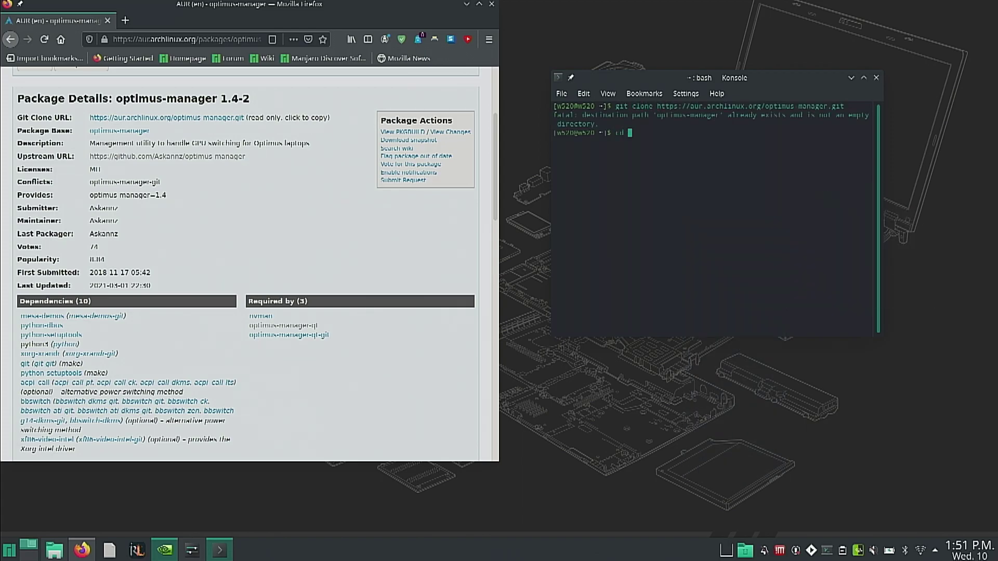
text(optimus-manager)
key(Return)
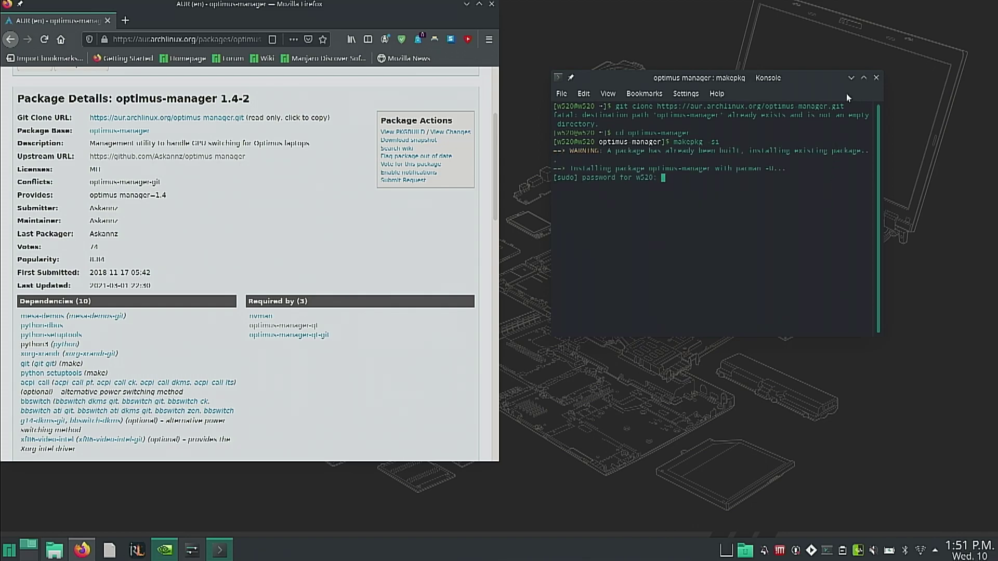
Step: Close Konsole despite the running makepkg, then close Firefox
click(877, 76)
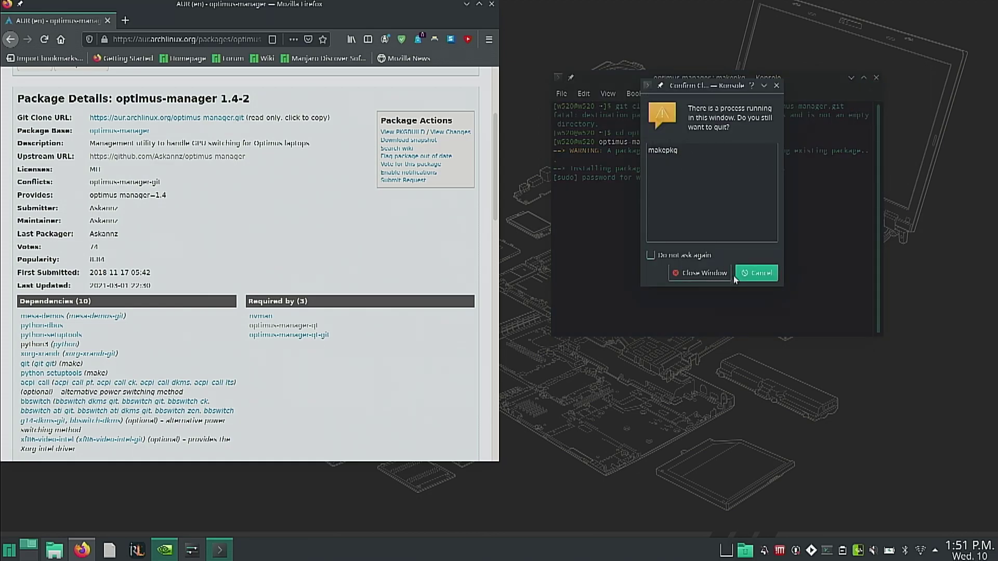
click(716, 275)
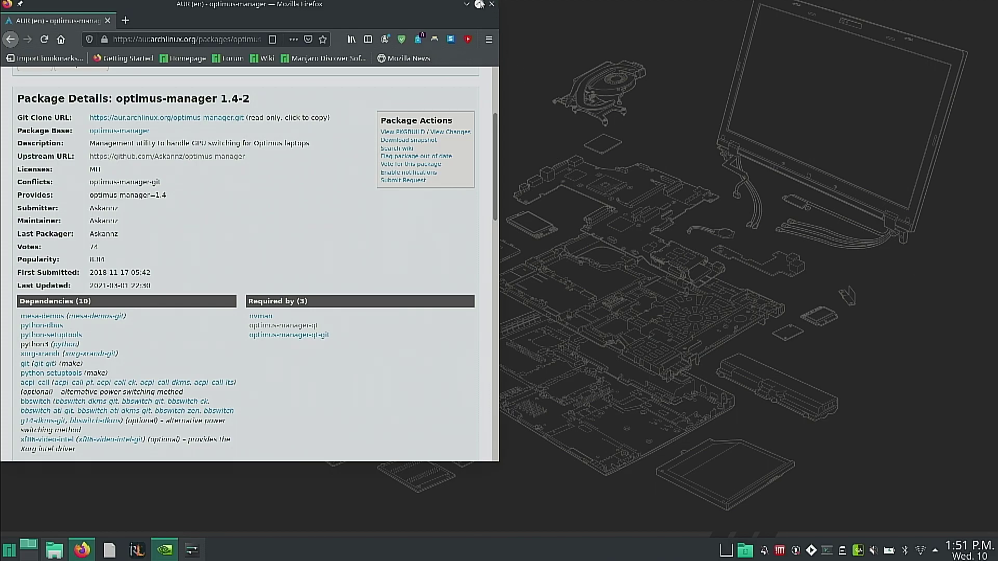
click(492, 5)
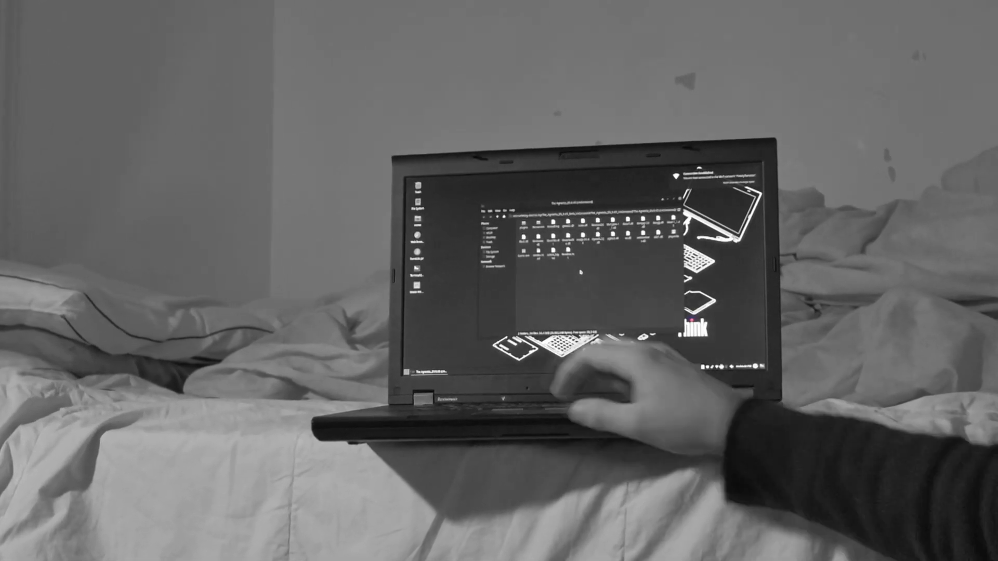
Step: Close the file manager with Alt+F4, revealing the exploded-ThinkPad wallpaper
key(alt+F4)
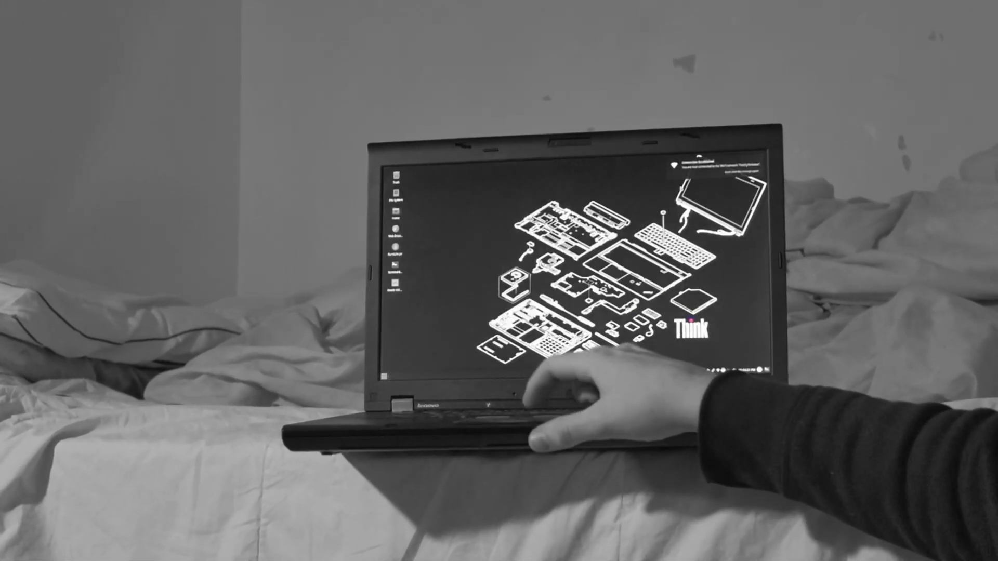